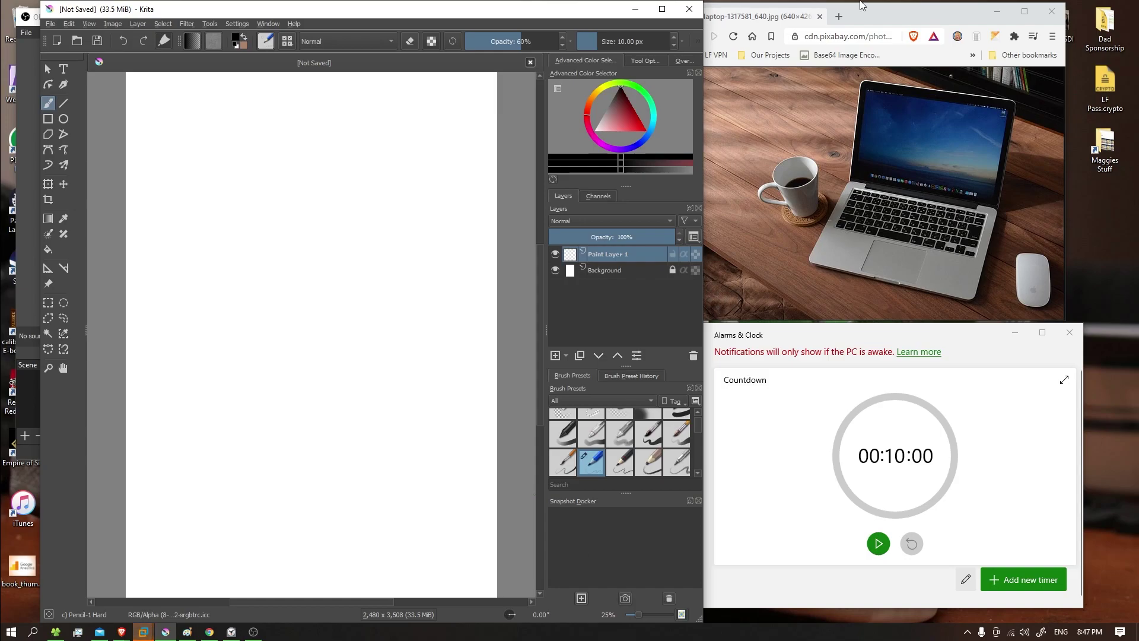
- Start the 10-minute countdown and pencil the laptop base as a tilted four-sided outline in the middle of the page
click(881, 549)
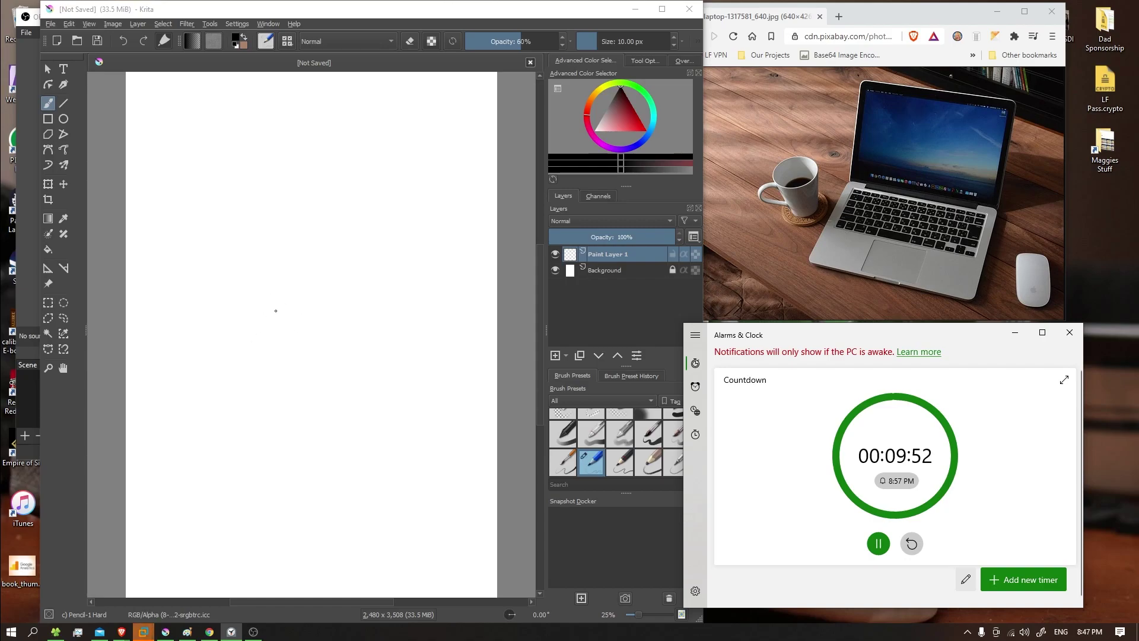
drag(288, 295, 241, 339)
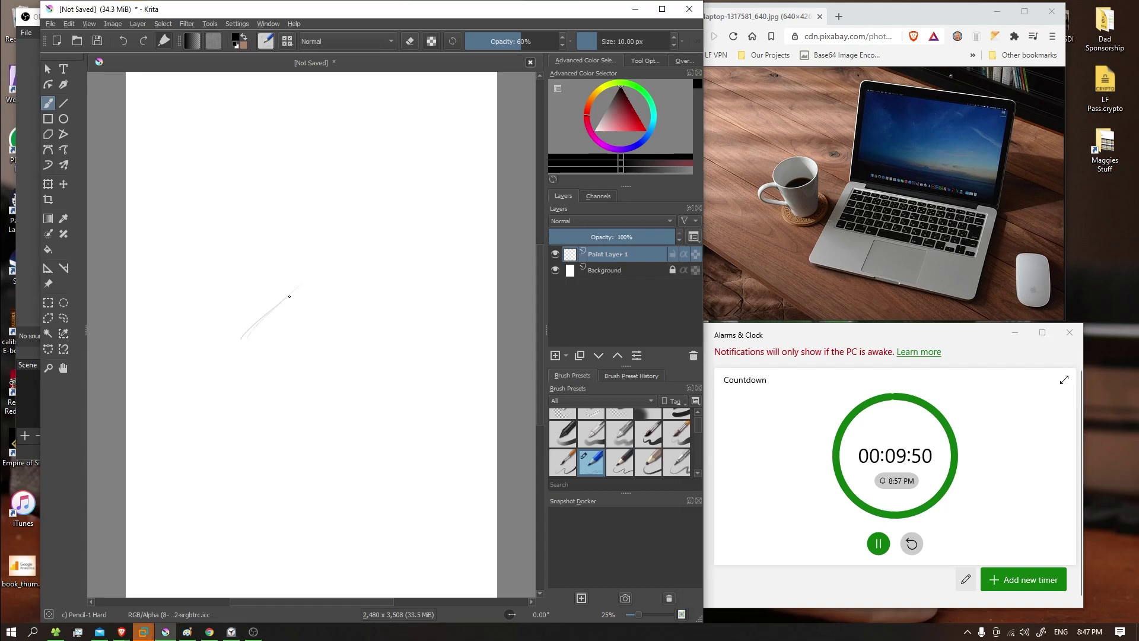
mouse_move(303, 282)
mouse_down()
mouse_move(232, 352)
mouse_move(259, 340)
mouse_move(243, 349)
mouse_move(251, 329)
mouse_move(243, 341)
mouse_move(276, 361)
mouse_move(344, 293)
mouse_move(301, 296)
mouse_move(303, 283)
mouse_move(237, 353)
mouse_move(237, 340)
mouse_move(284, 366)
mouse_up()
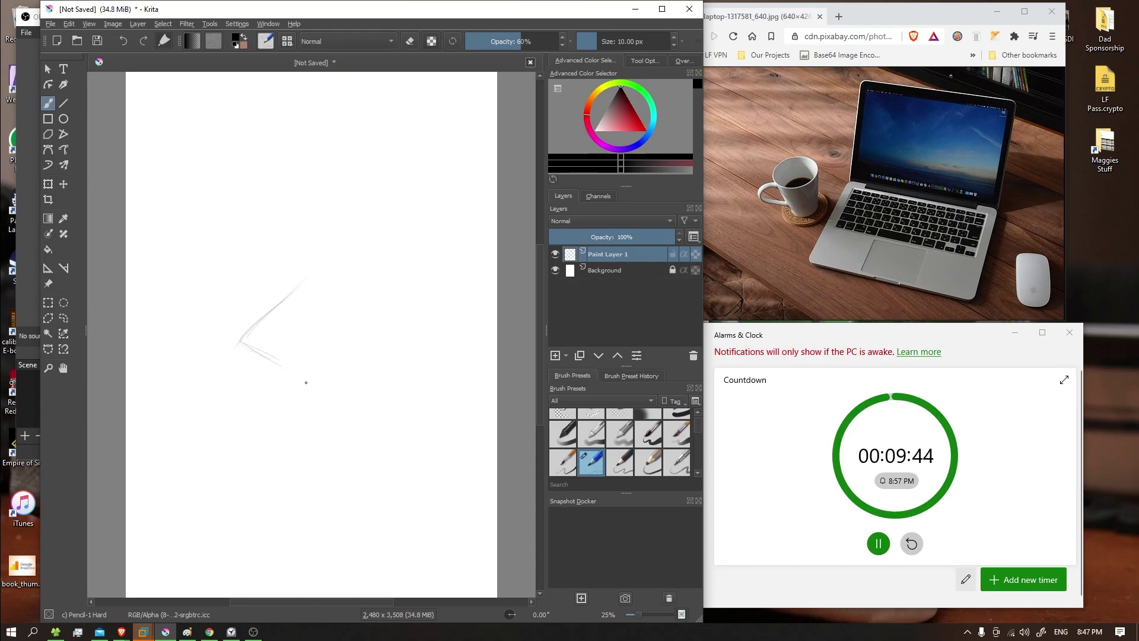
mouse_move(292, 280)
mouse_down()
mouse_move(315, 265)
mouse_move(355, 289)
mouse_move(319, 263)
mouse_move(293, 293)
mouse_move(328, 261)
mouse_move(360, 284)
mouse_up()
drag(273, 361, 353, 412)
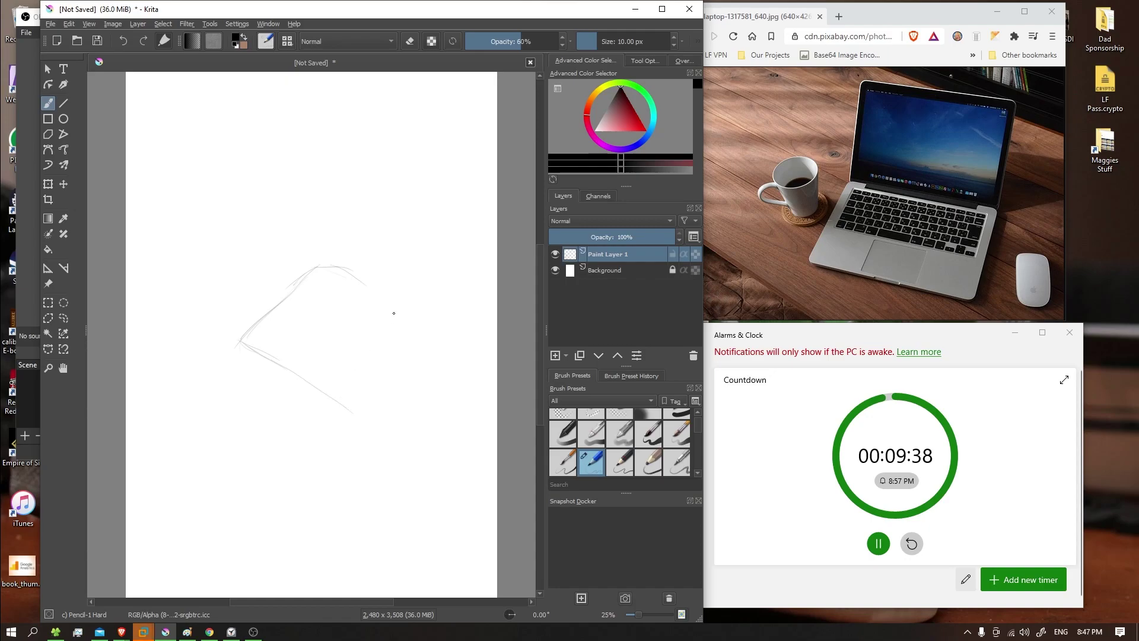
drag(359, 284, 394, 307)
mouse_move(400, 317)
mouse_down()
mouse_move(423, 330)
mouse_move(423, 348)
mouse_up()
drag(326, 181, 312, 261)
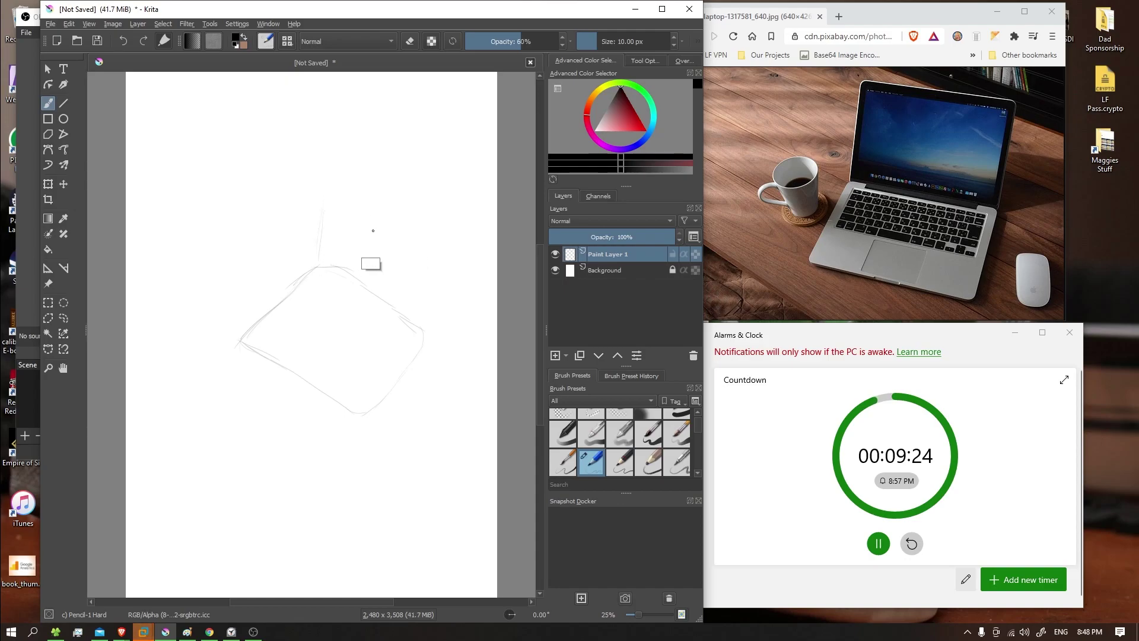
key(ctrl+z)
drag(446, 235, 426, 327)
drag(339, 227, 333, 253)
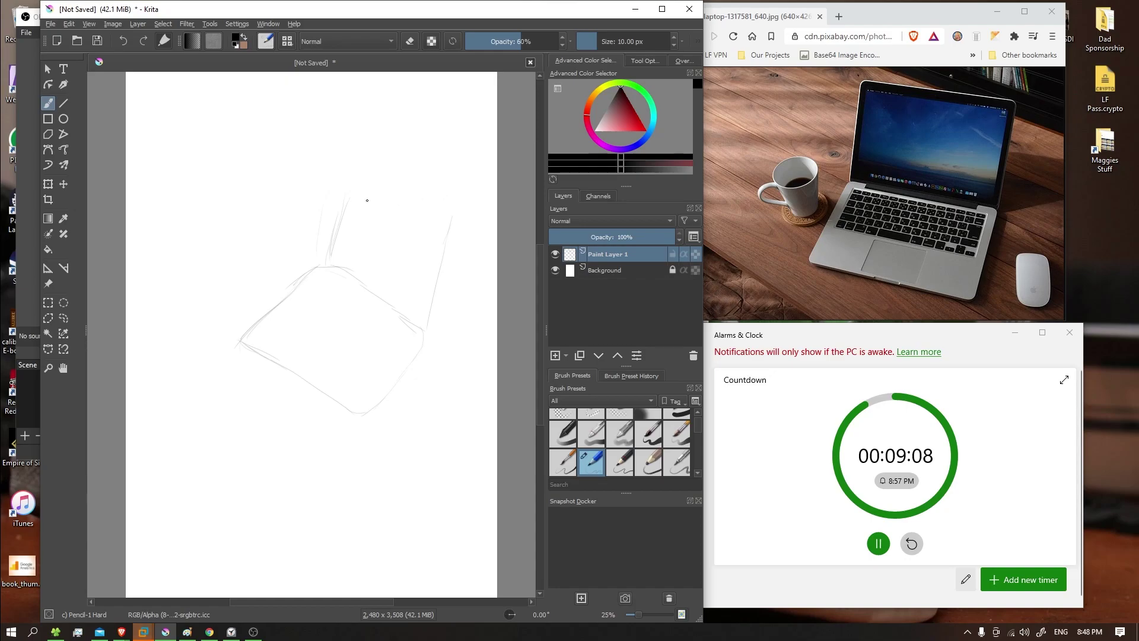
drag(357, 176, 347, 196)
key(ctrl+z)
key(ctrl+z)
key(ctrl+z)
key(ctrl+z)
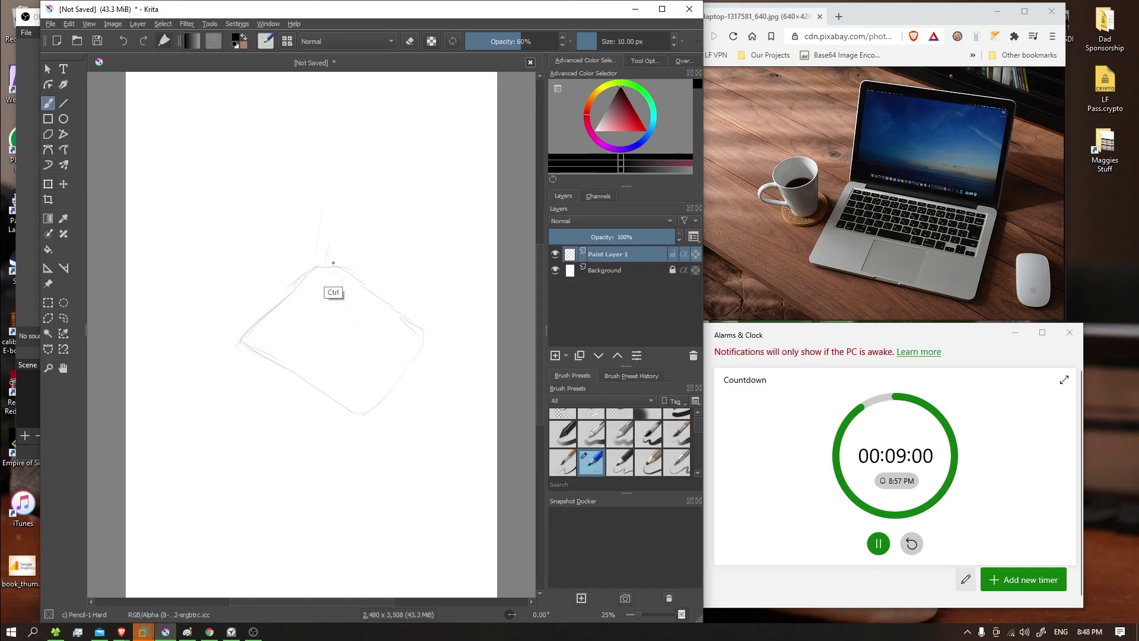
- Pencil the two upright side edges of the laptop screen, rising from the base's rear corners
drag(340, 176, 333, 265)
drag(440, 220, 431, 323)
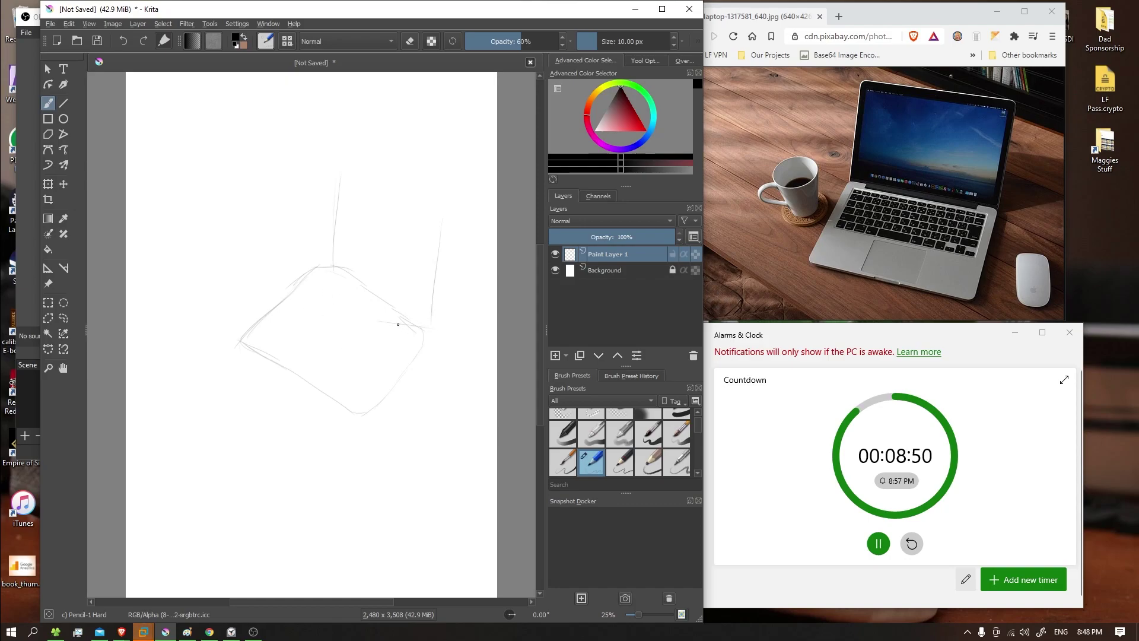
drag(399, 323, 308, 317)
drag(425, 325, 323, 298)
drag(333, 264, 324, 297)
drag(313, 315, 286, 354)
drag(413, 361, 395, 394)
mouse_move(296, 345)
mouse_down()
mouse_move(271, 393)
mouse_move(376, 410)
mouse_move(375, 432)
mouse_move(357, 424)
mouse_up()
drag(283, 389, 369, 417)
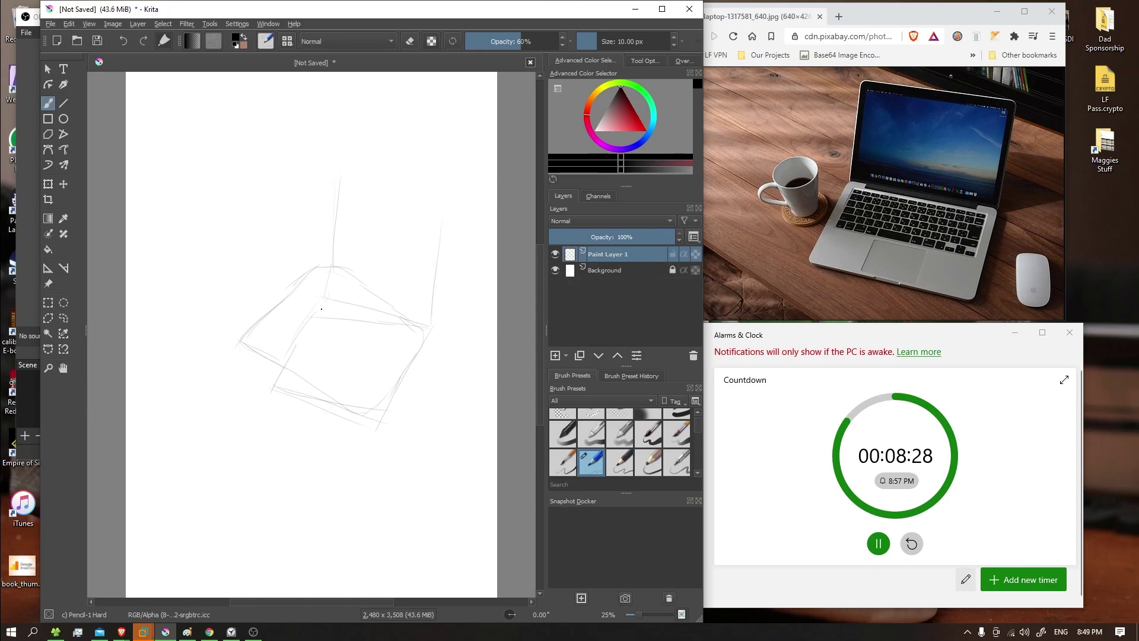
drag(324, 306, 283, 389)
drag(336, 219, 435, 234)
key(ctrl+z)
key(ctrl+z)
key(ctrl+z)
key(ctrl+z)
key(ctrl+z)
key(ctrl+z)
key(ctrl+z)
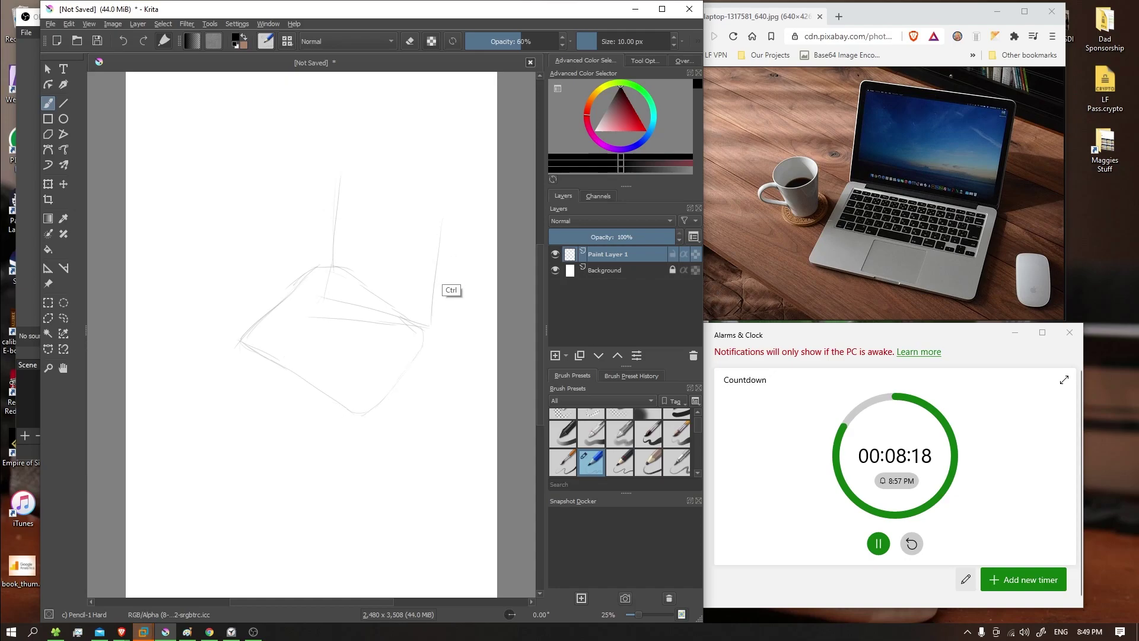
key(ctrl+z)
key(ctrl+z)
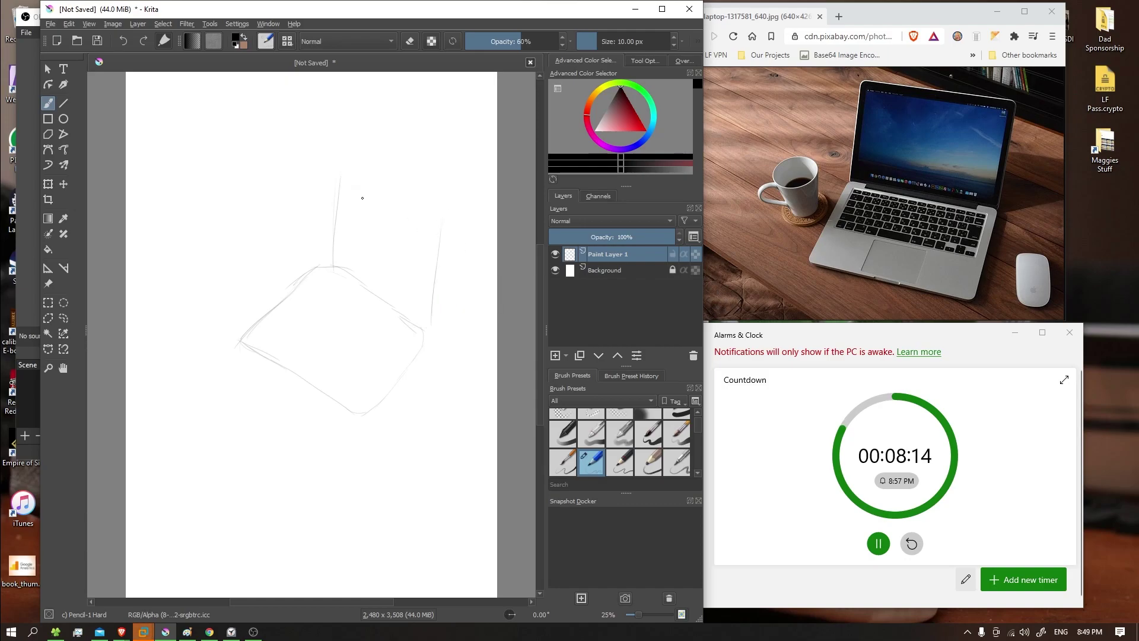
- Sketch the slanted top edge joining the screen's sides and reinforce the edges and rounded corners of the base
drag(347, 176, 430, 225)
mouse_move(419, 326)
mouse_down()
mouse_move(430, 333)
mouse_move(372, 407)
mouse_up()
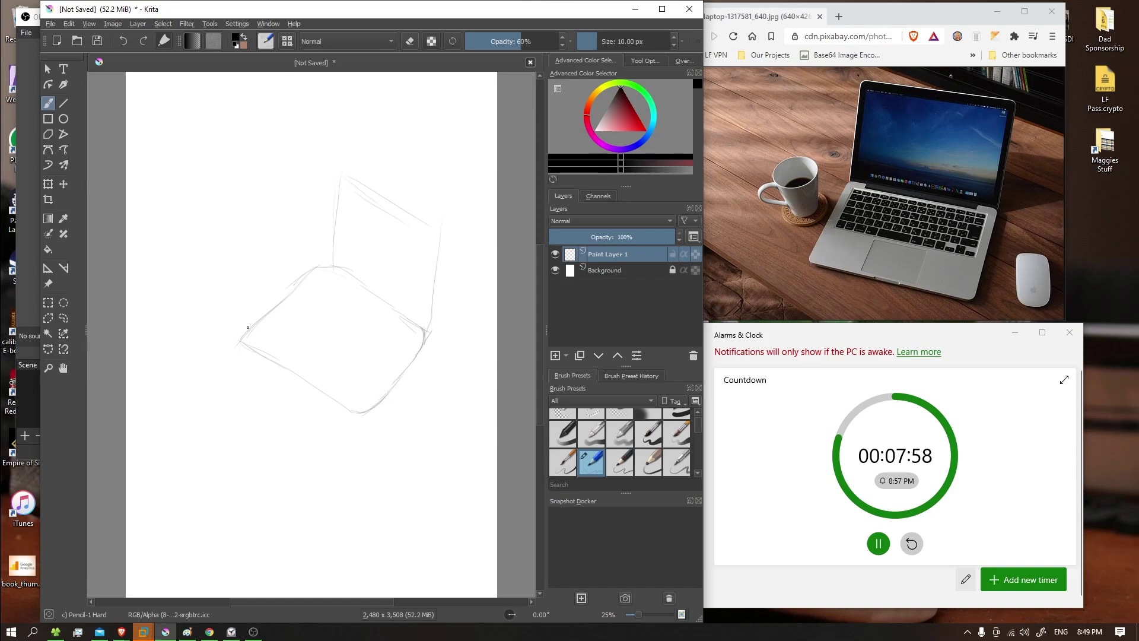
drag(246, 332, 270, 364)
drag(313, 271, 357, 279)
- Erase the base's rear corner with the Eraser Circle brush and redraw it more cleanly with the Pencil-1 Hard brush
click(568, 414)
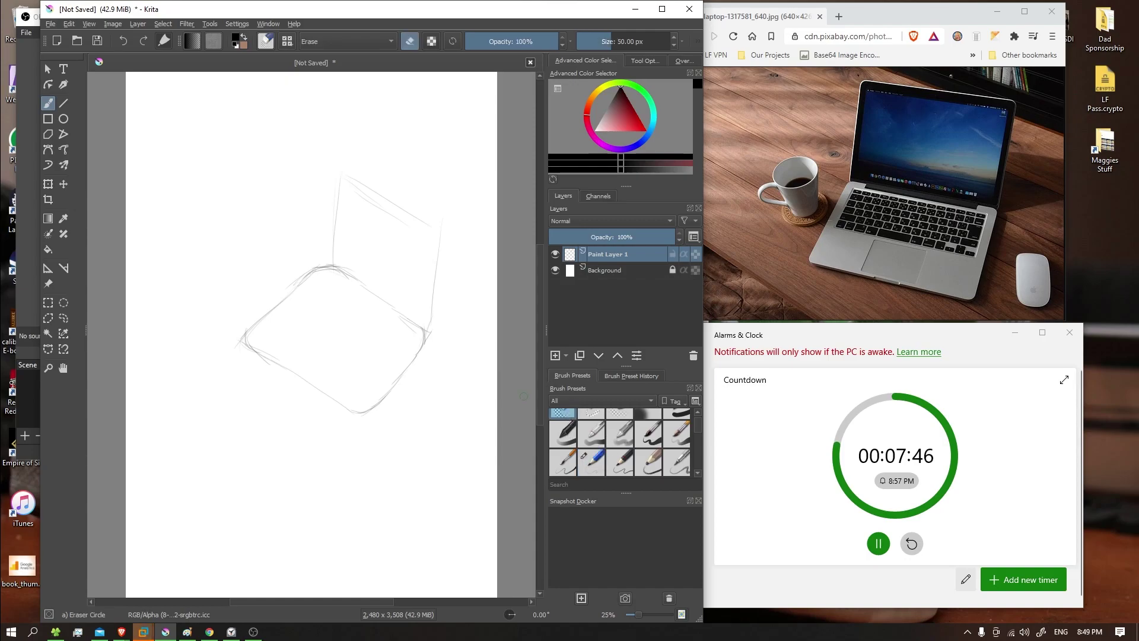
mouse_move(345, 269)
mouse_down()
mouse_move(366, 264)
mouse_move(340, 259)
mouse_move(315, 273)
mouse_up()
click(590, 471)
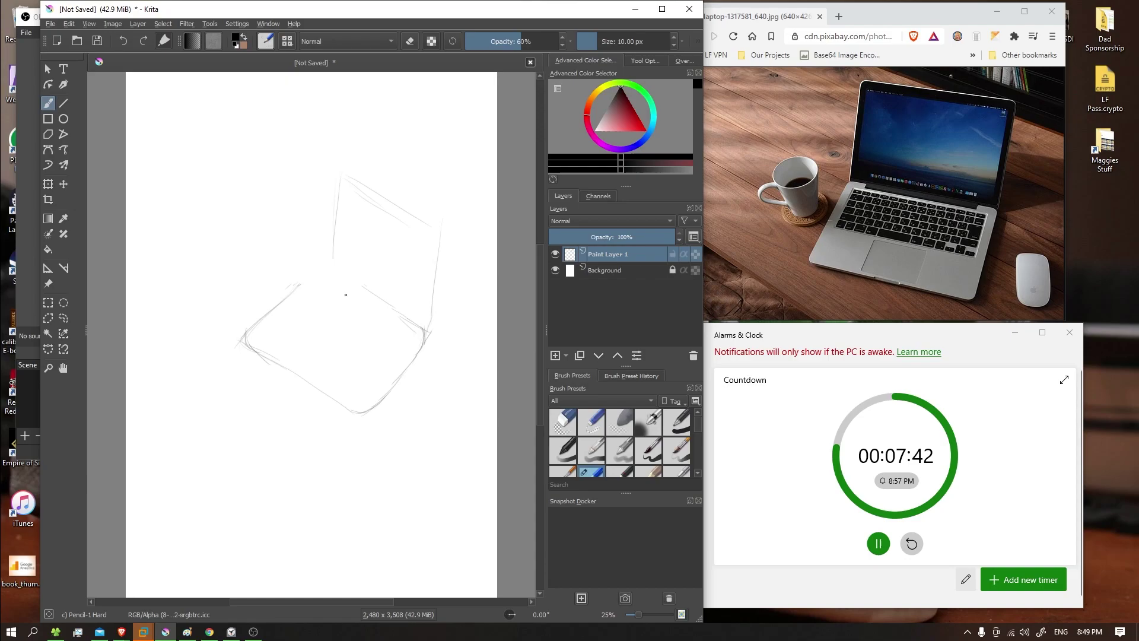
mouse_move(300, 284)
mouse_down()
mouse_move(341, 271)
mouse_move(330, 274)
mouse_move(365, 293)
mouse_up()
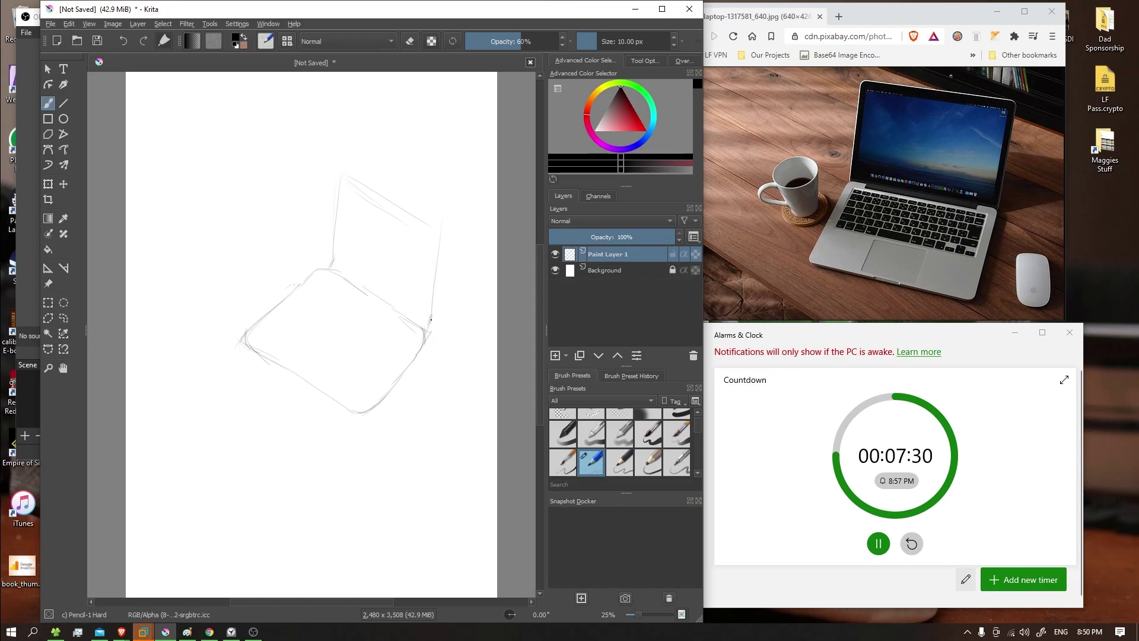
drag(433, 315, 426, 330)
key(ctrl+z)
- Redraw the screen's left edge farther out with a rounded top corner and erase the old lines inside it
drag(325, 187, 328, 257)
drag(324, 215, 322, 266)
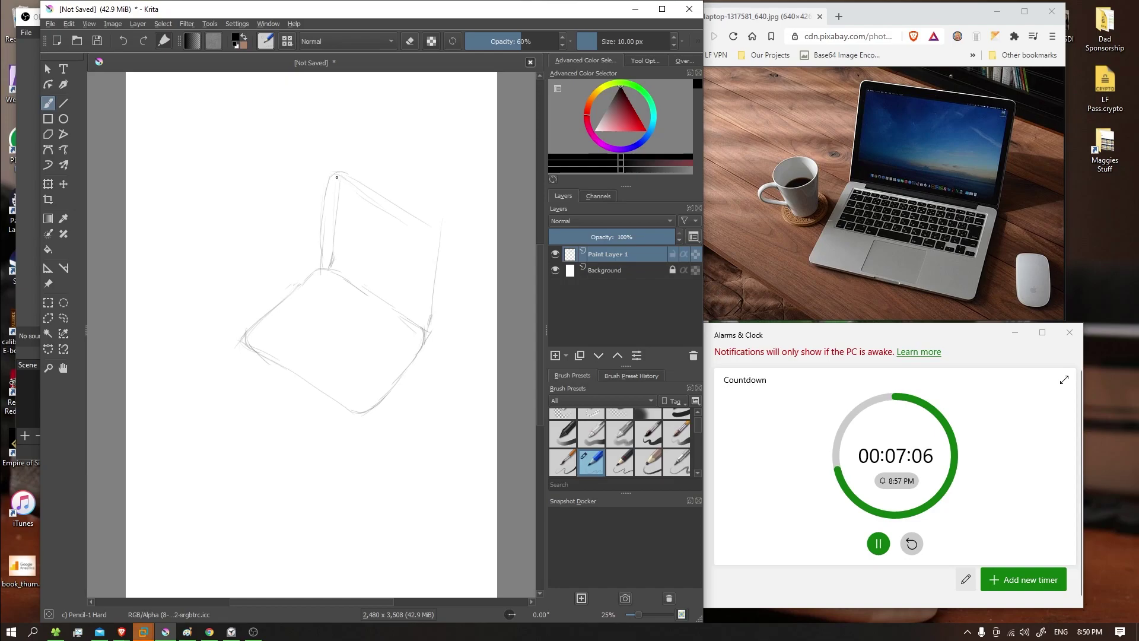
key(ctrl)
ctrl+click(330, 176)
mouse_move(329, 184)
mouse_down()
mouse_move(320, 258)
mouse_move(330, 267)
mouse_up()
click(558, 416)
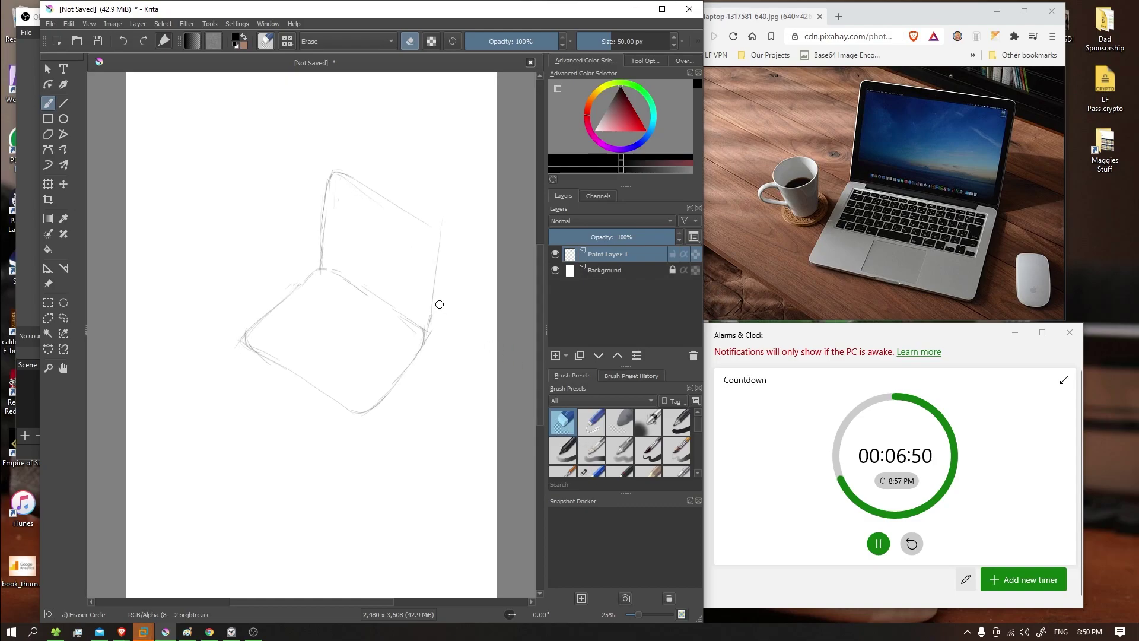
click(599, 472)
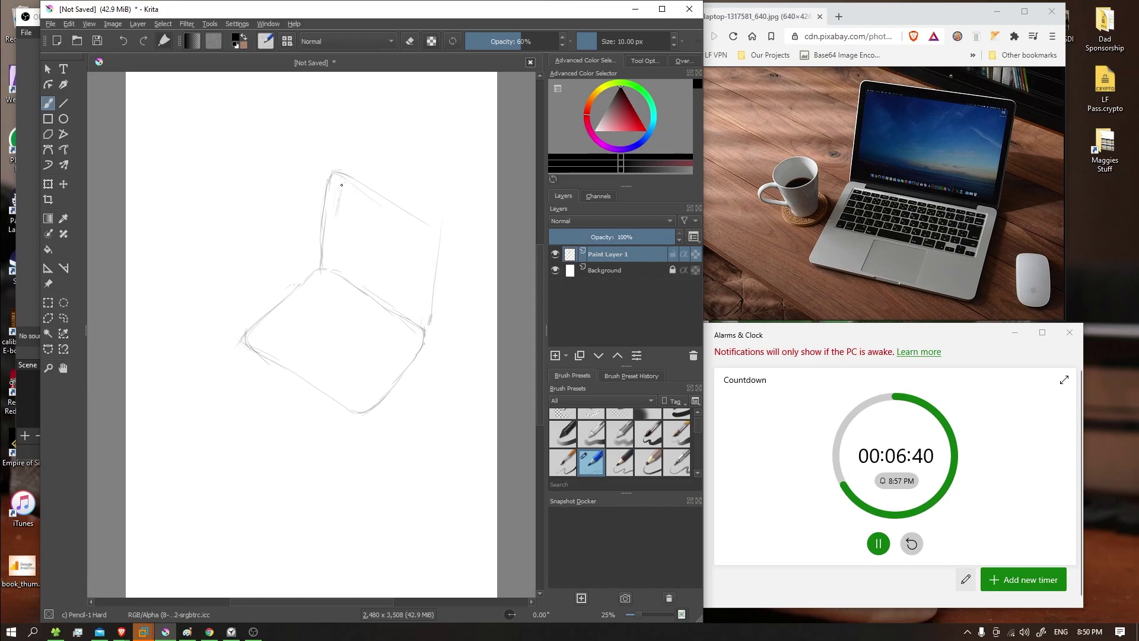
- Sketch the display's inner bezel lines parallel to the lid's edges and round off the lid's upper-right corner
key(ctrl+z)
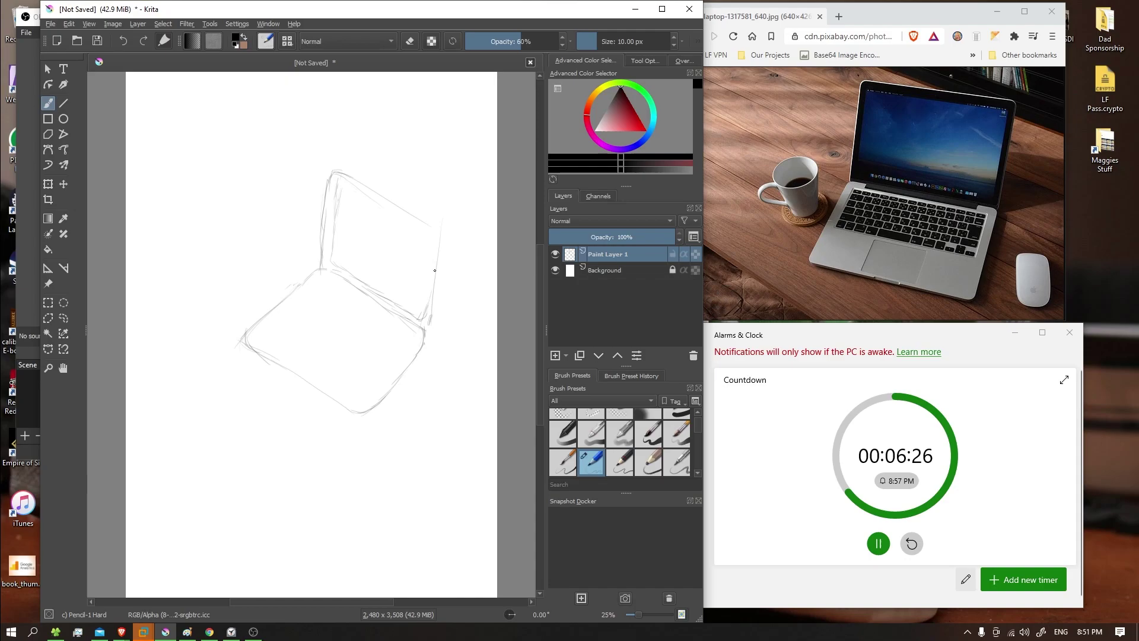
drag(429, 262, 425, 288)
key(x)
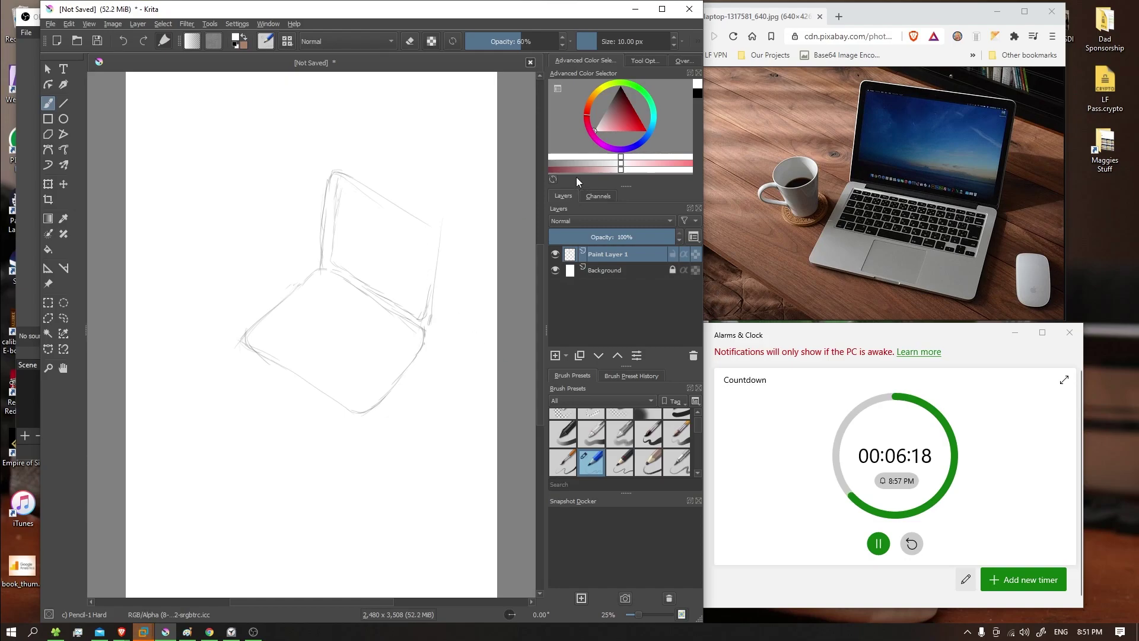
drag(614, 95, 621, 73)
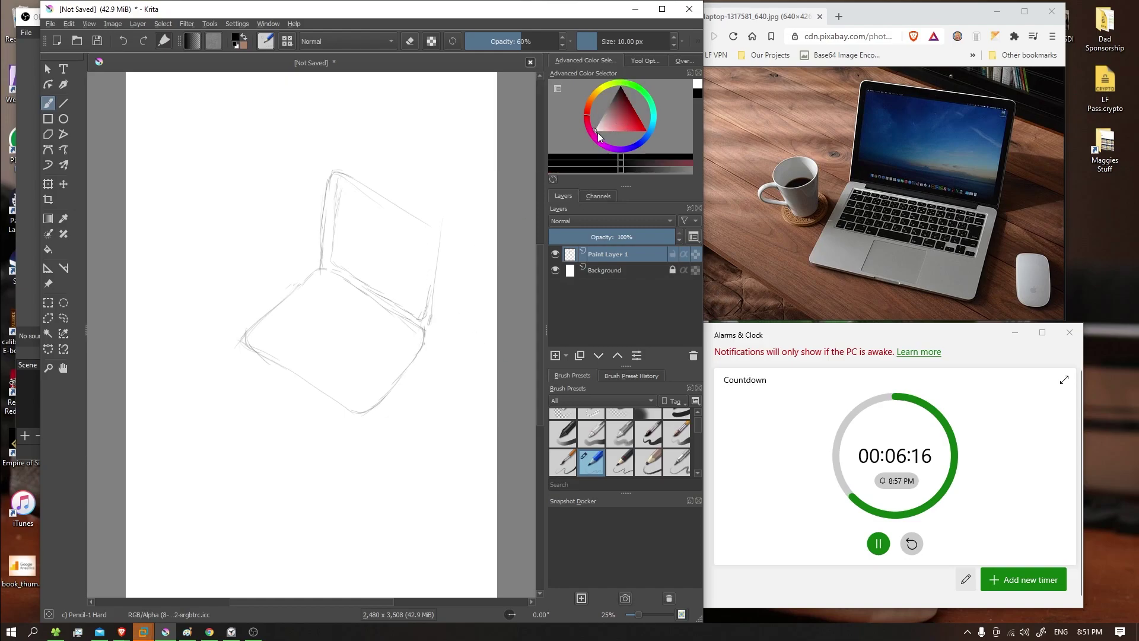
drag(430, 270, 427, 289)
key(x)
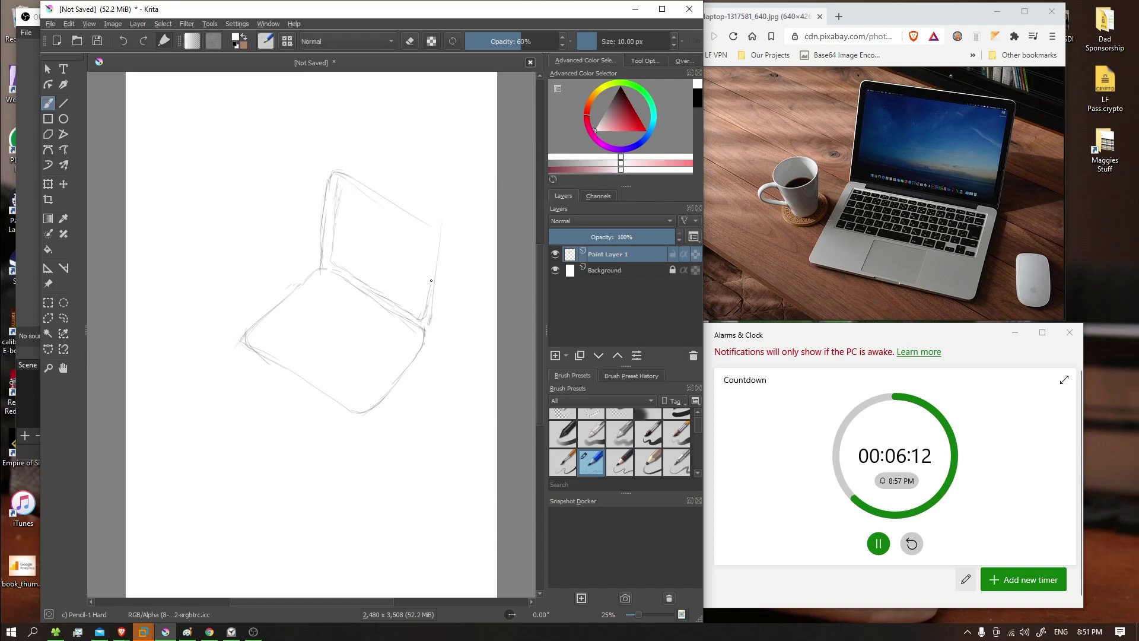
key(x)
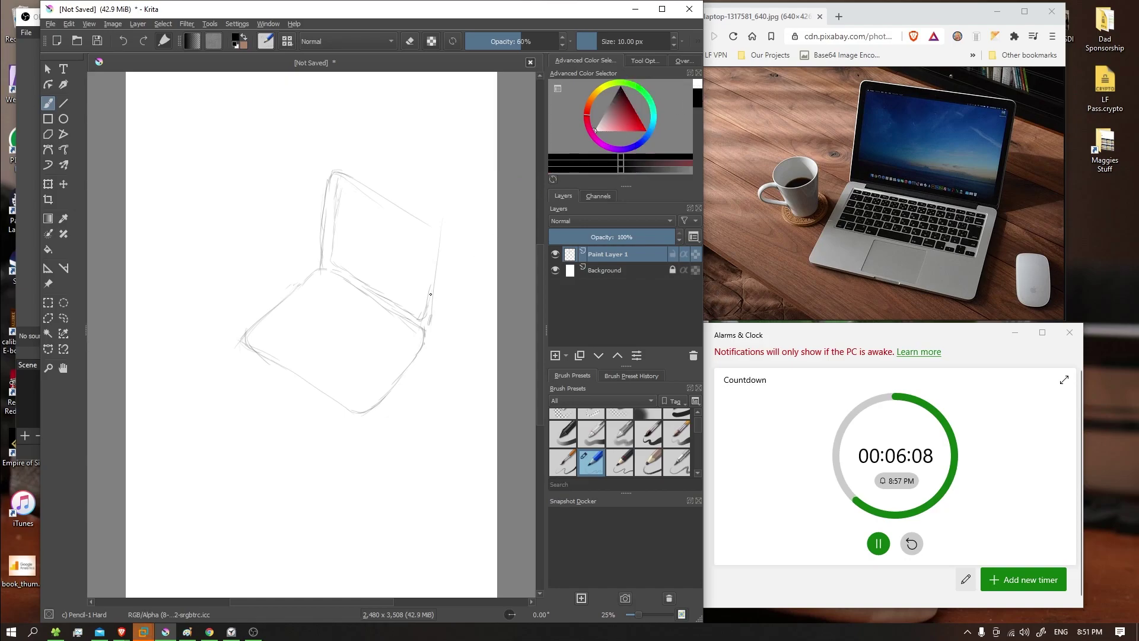
mouse_move(429, 292)
mouse_down()
mouse_move(433, 246)
mouse_move(430, 270)
mouse_up()
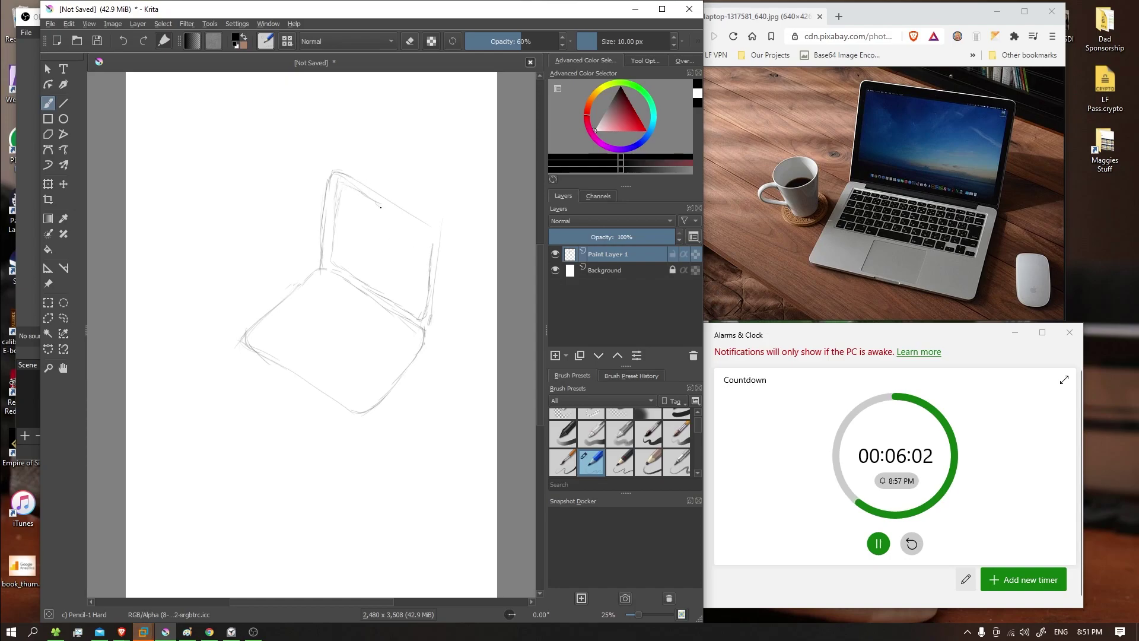
mouse_move(387, 213)
mouse_down()
mouse_move(431, 237)
mouse_move(421, 232)
mouse_move(431, 251)
mouse_move(429, 224)
mouse_move(439, 231)
mouse_move(439, 268)
mouse_up()
- Sketch the hinge line between the screen and the base and erase its stray strokes
key(ctrl+z)
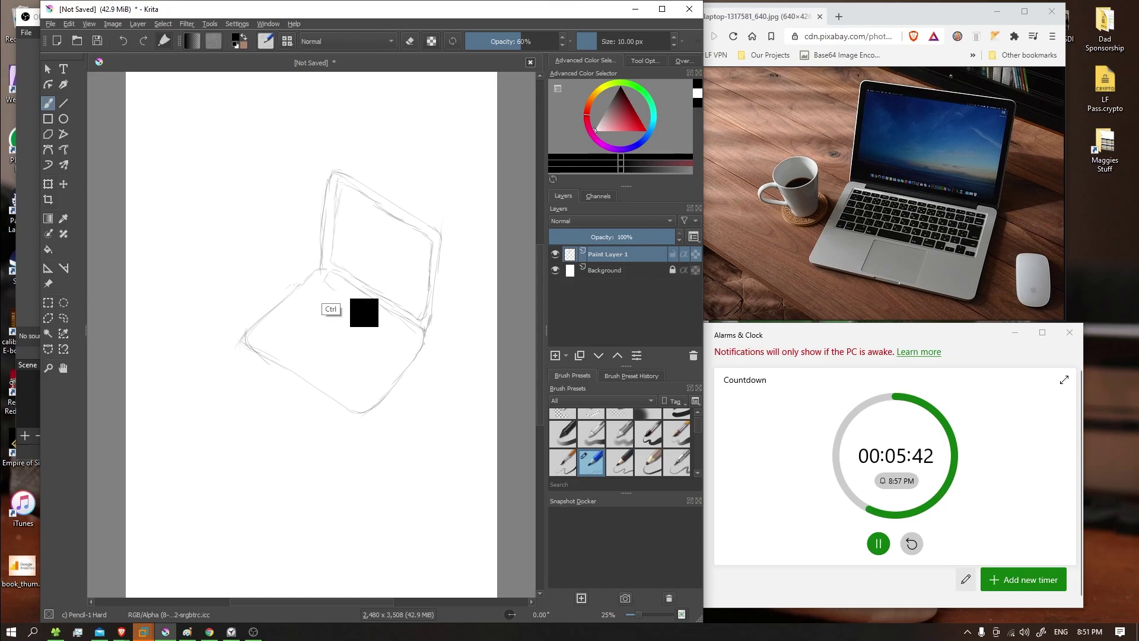
drag(327, 275, 359, 300)
drag(382, 312, 413, 324)
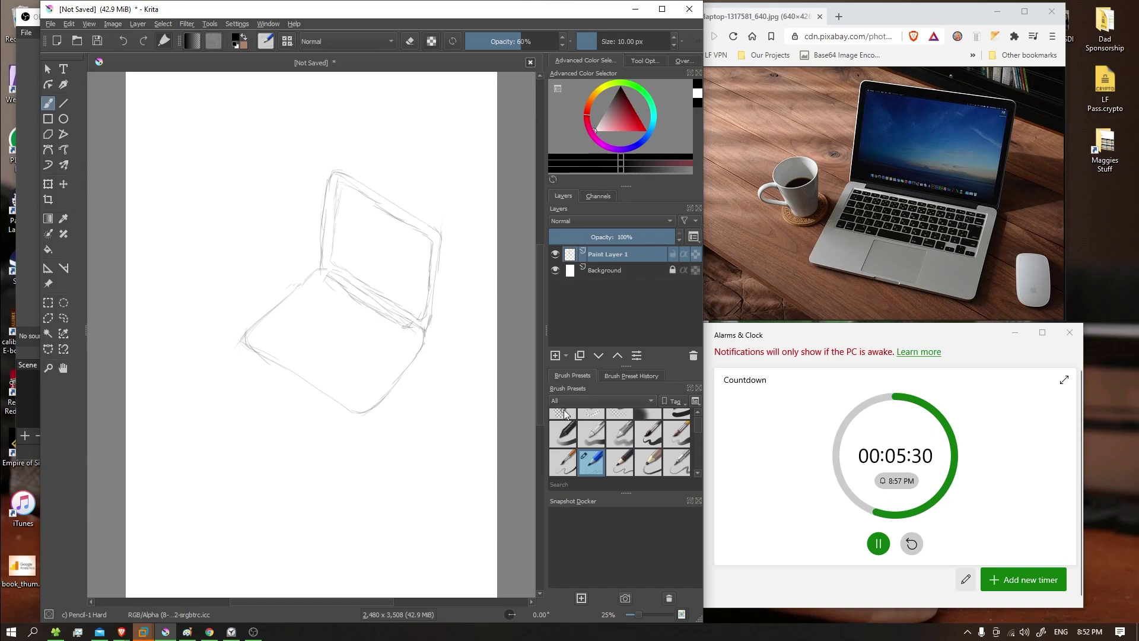
click(563, 414)
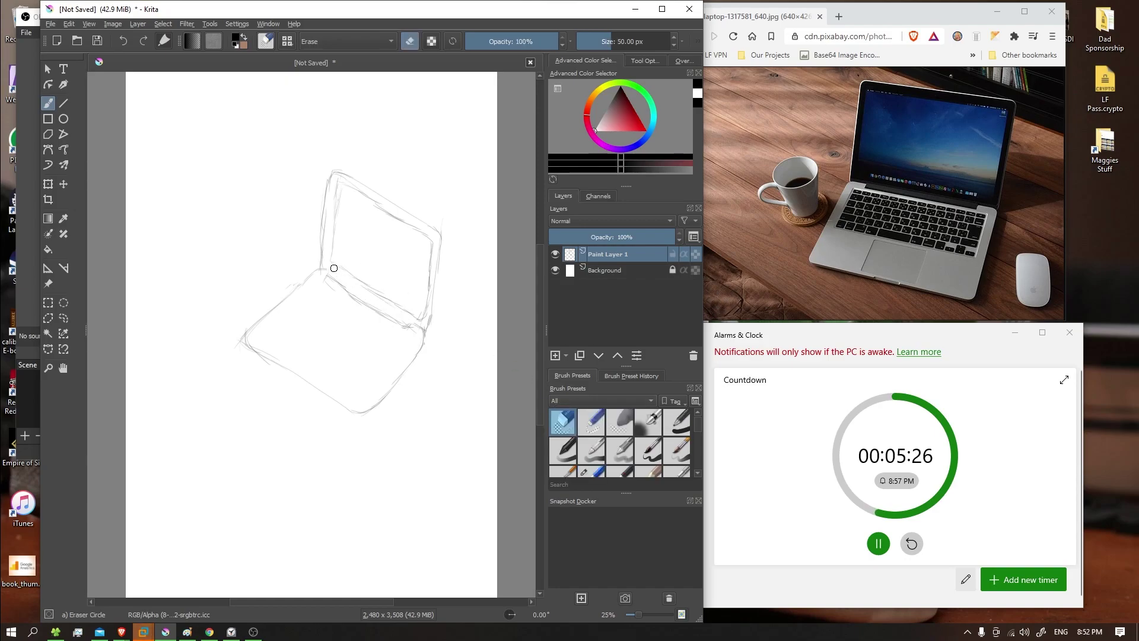
click(587, 471)
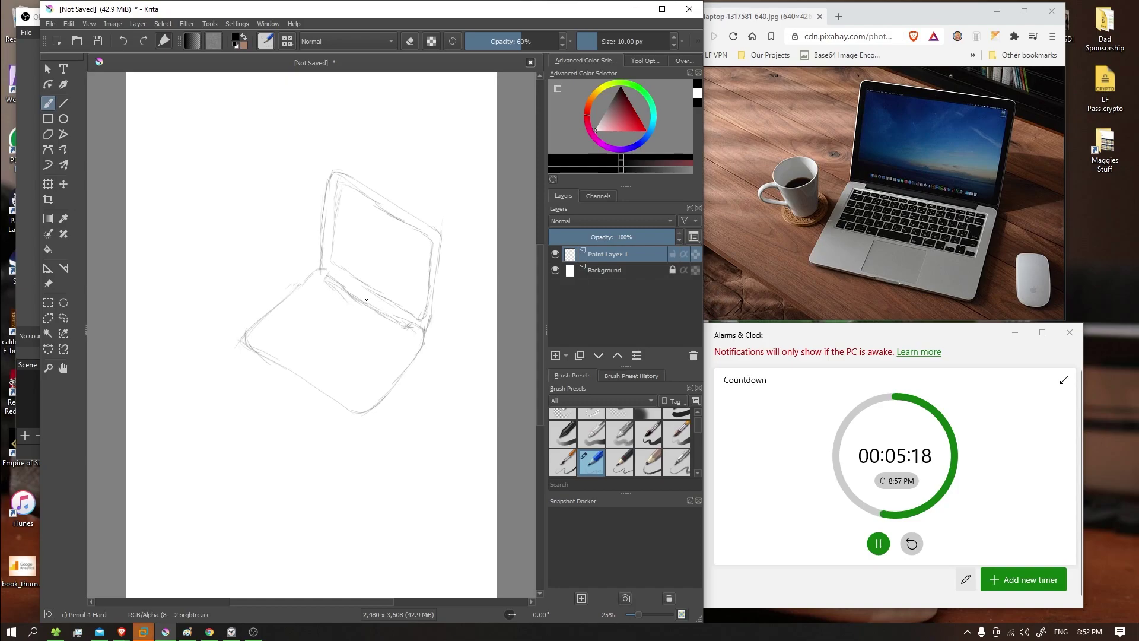
- Erase the rough hinge strokes and redraw the hinge as a narrow strip of parallel lines along the screen's lower edge
click(562, 413)
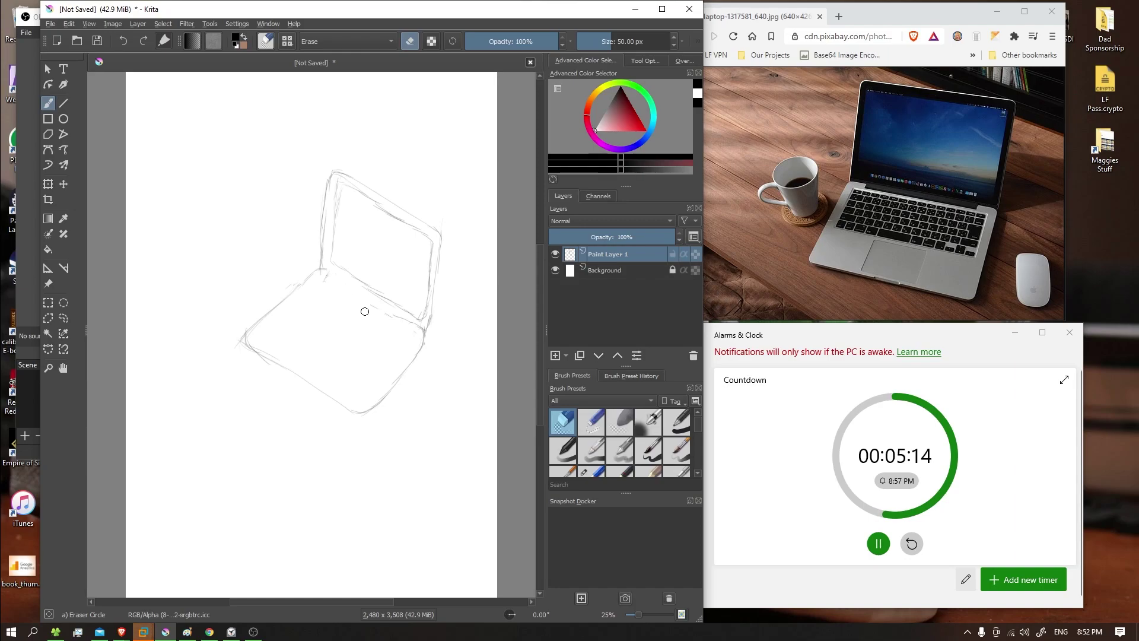
click(591, 472)
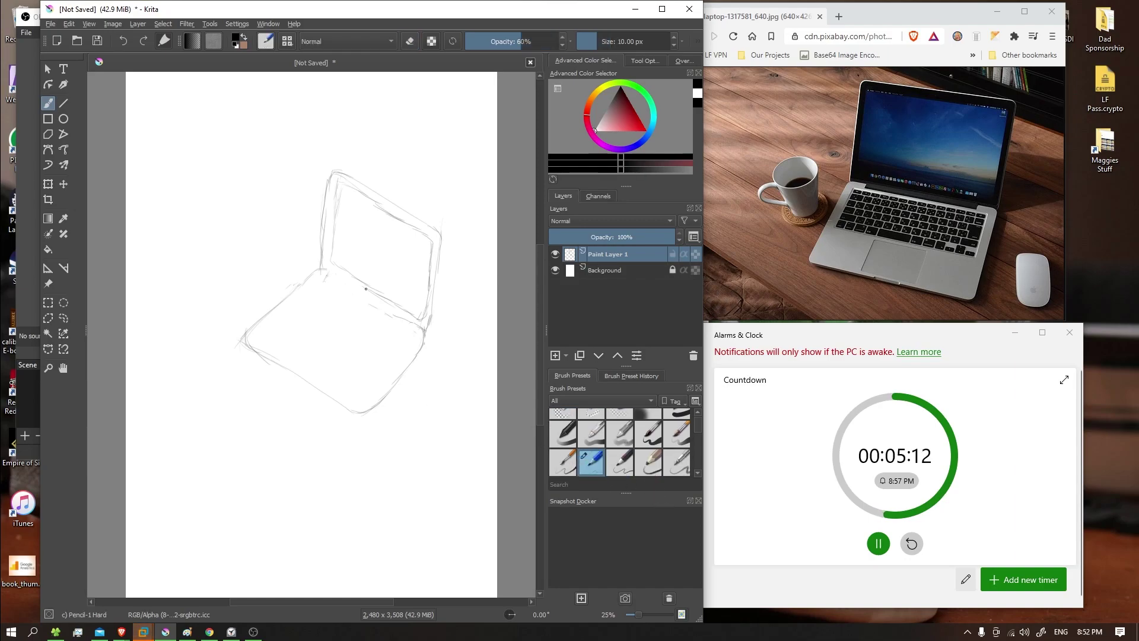
drag(324, 269, 412, 320)
drag(326, 278, 406, 326)
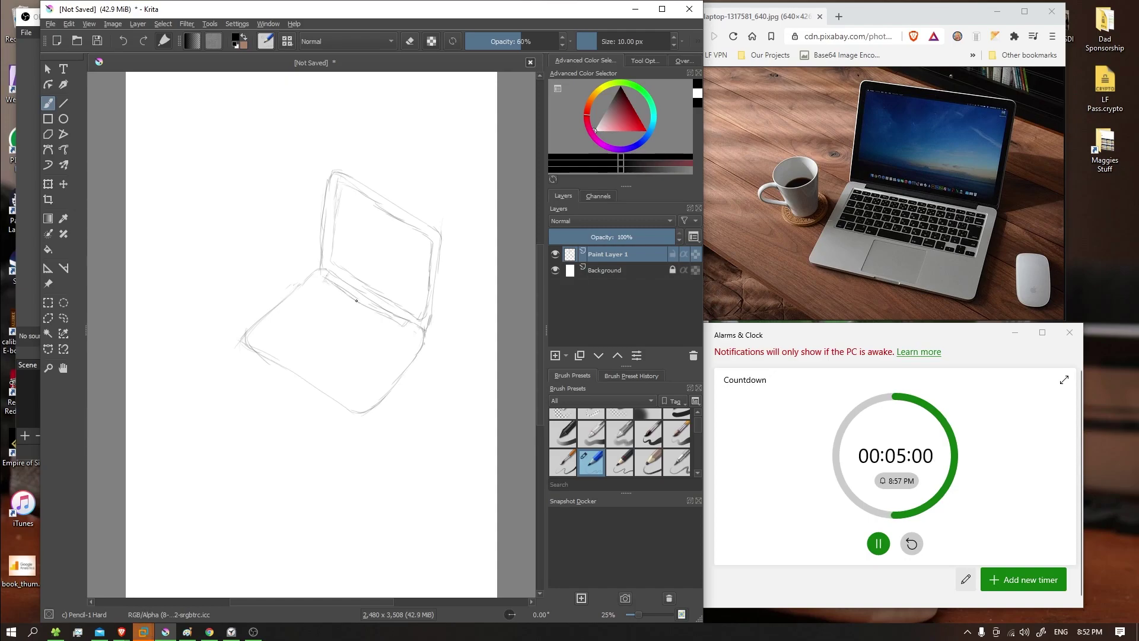
key(e)
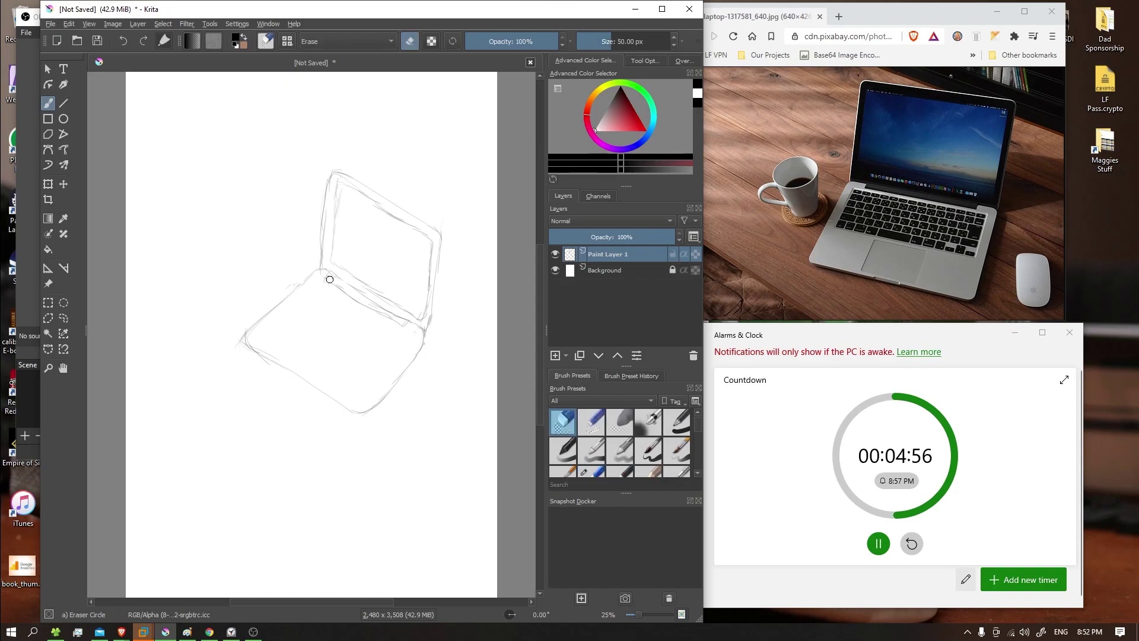
key(e)
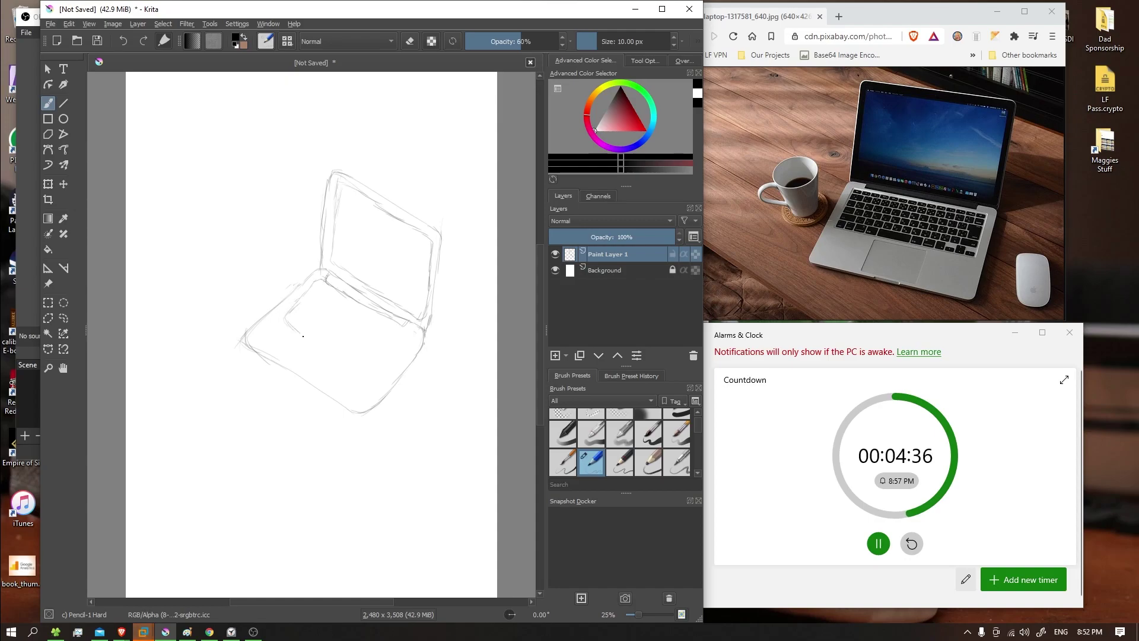
- Redo the keyboard area's outline on the laptop base as a slanted rectangle with rounded corners and clean up its left corner
key(ctrl)
key(ctrl+z)
drag(280, 324, 339, 365)
drag(324, 357, 363, 381)
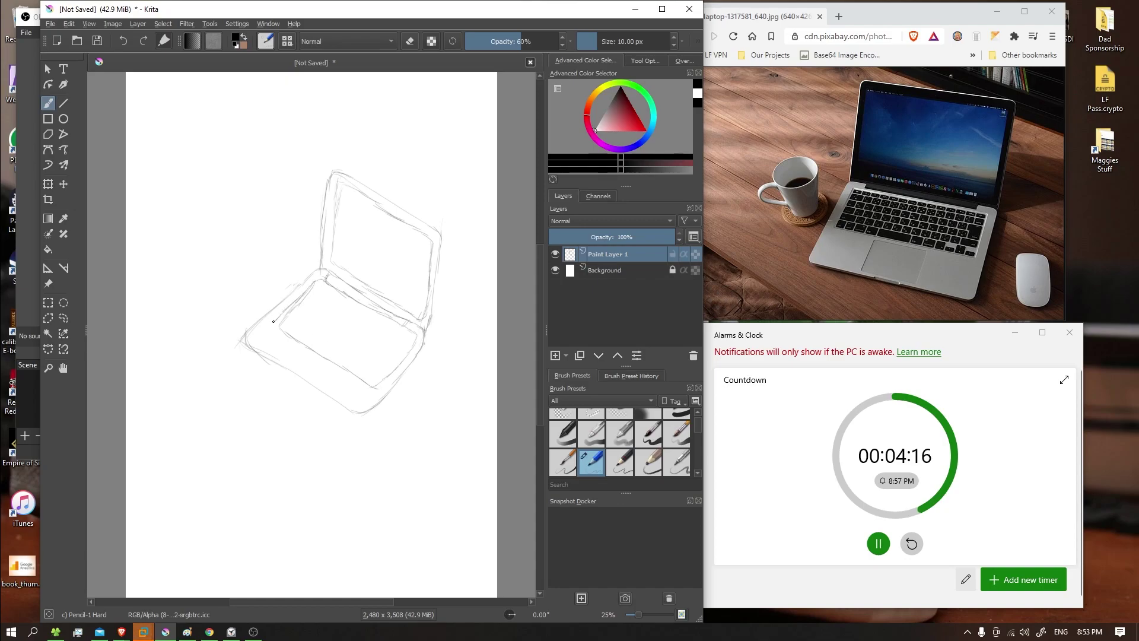
drag(278, 323, 284, 331)
key(e)
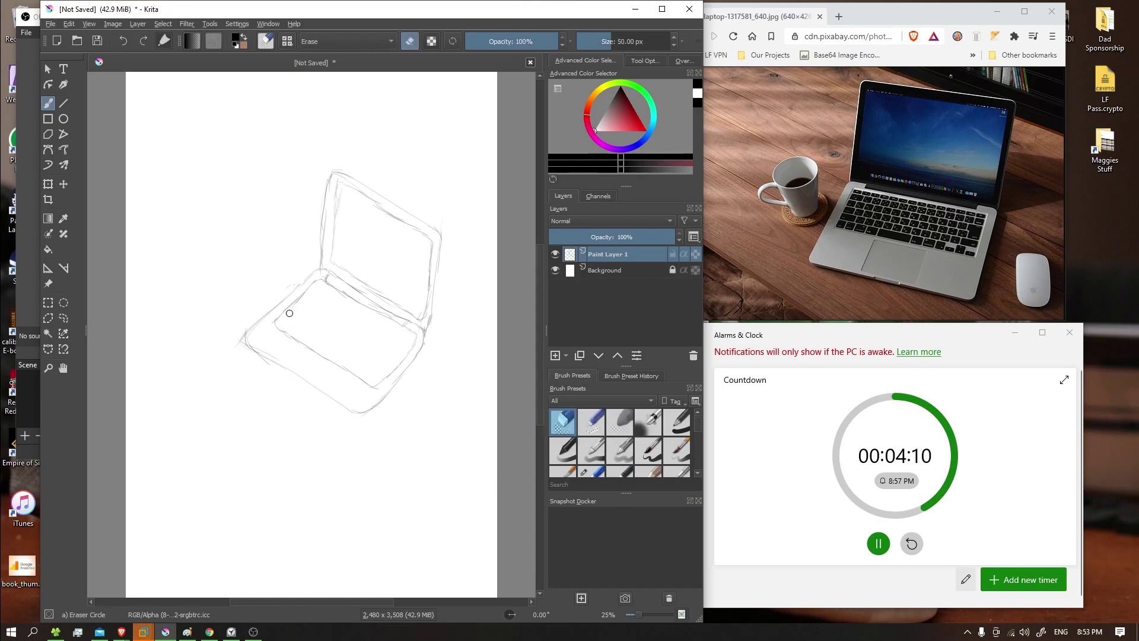
click(587, 472)
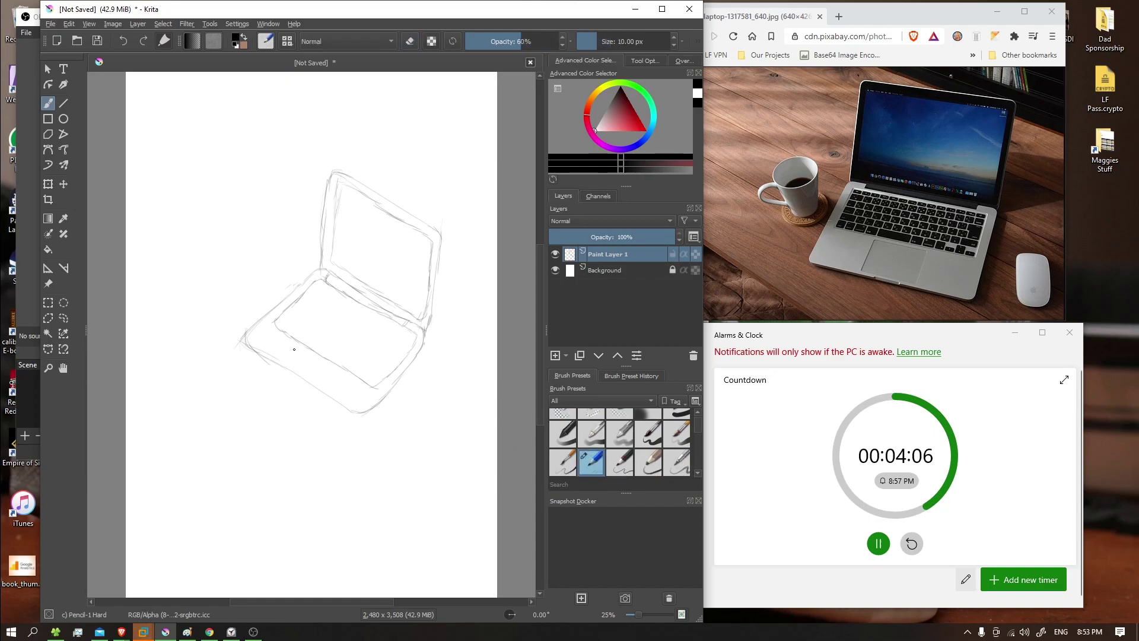
drag(281, 319, 313, 342)
drag(305, 331, 342, 352)
key(ctrl)
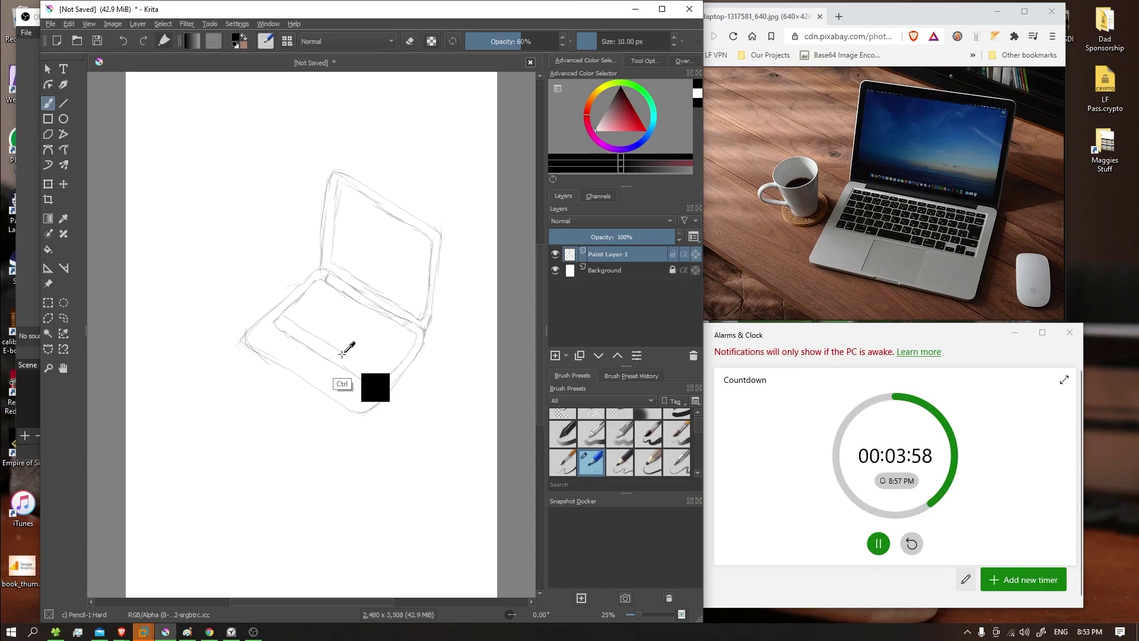
key(ctrl)
key(ctrl+z)
key(ctrl+z)
- Redraw the keyboard area's front edge closer to the hinge and erase the old line in front of it
drag(280, 317, 372, 370)
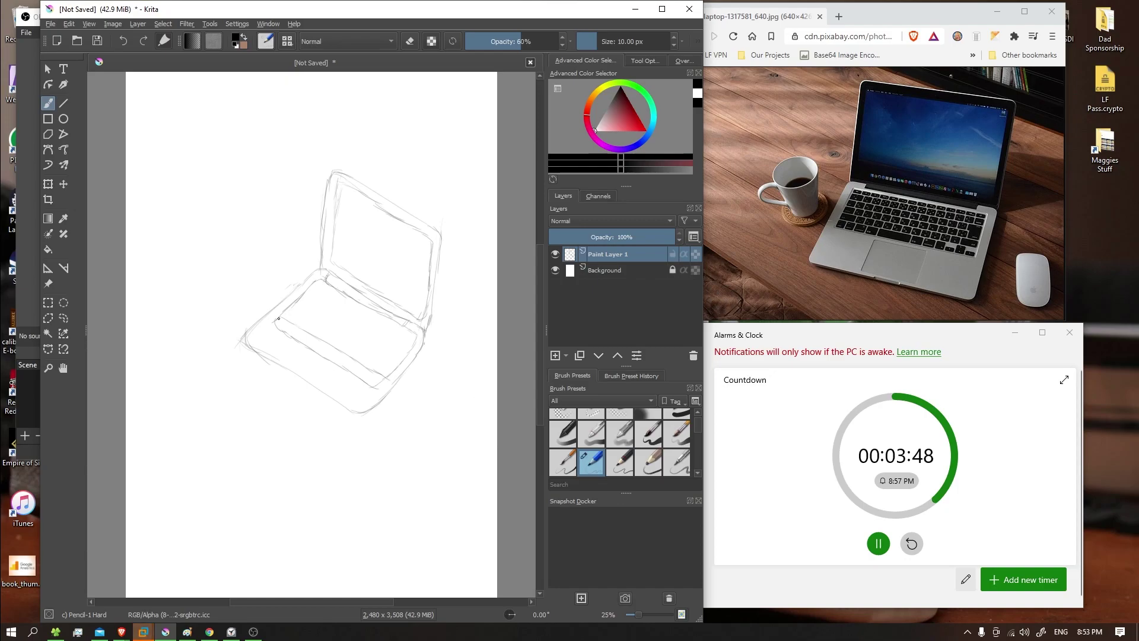
drag(298, 334, 326, 353)
drag(277, 321, 383, 387)
click(564, 414)
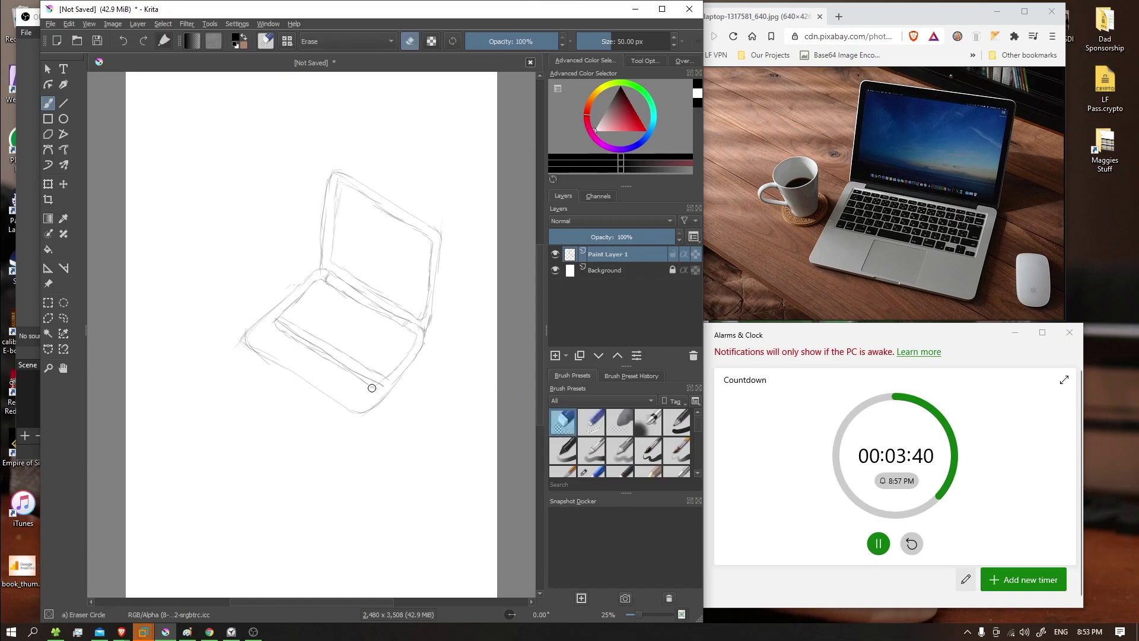
mouse_move(380, 383)
mouse_down()
mouse_move(275, 325)
mouse_move(370, 389)
mouse_move(360, 381)
mouse_move(395, 391)
mouse_up()
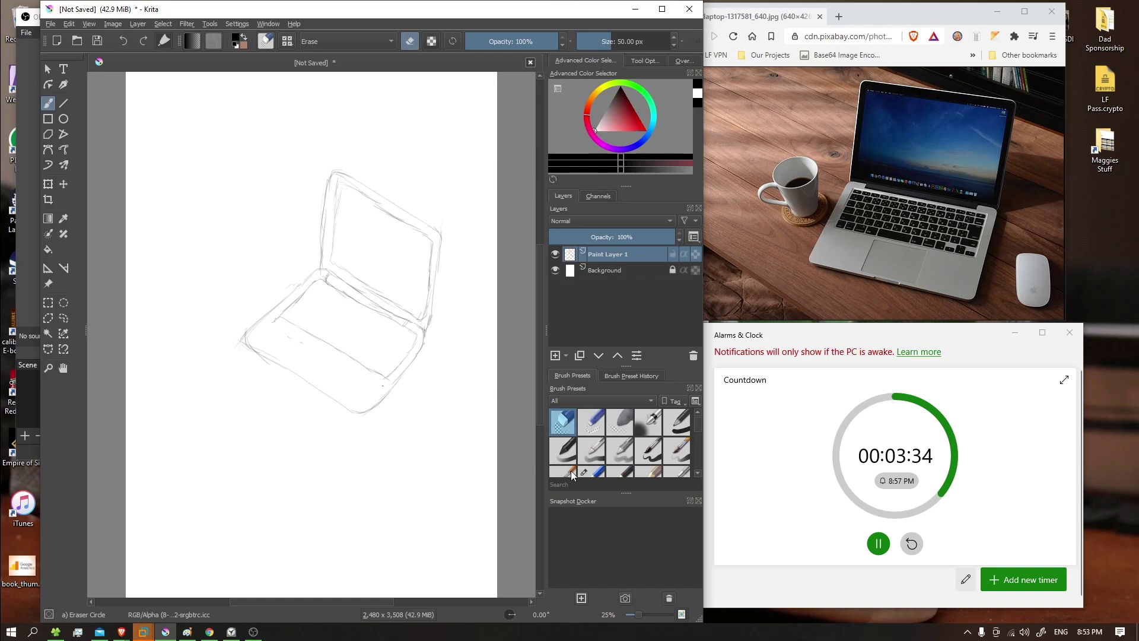
- Sketch a rounded trackpad in pencil between the keyboard area and the base's front edge
click(589, 473)
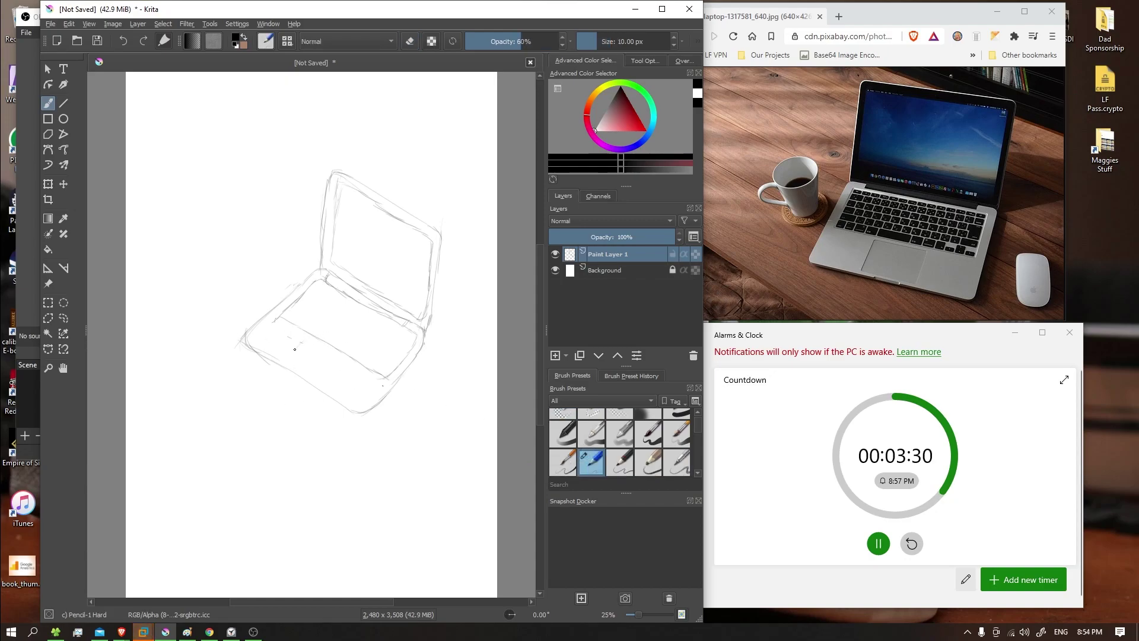
mouse_move(291, 353)
mouse_down()
mouse_move(322, 375)
mouse_move(301, 340)
mouse_move(332, 360)
mouse_up()
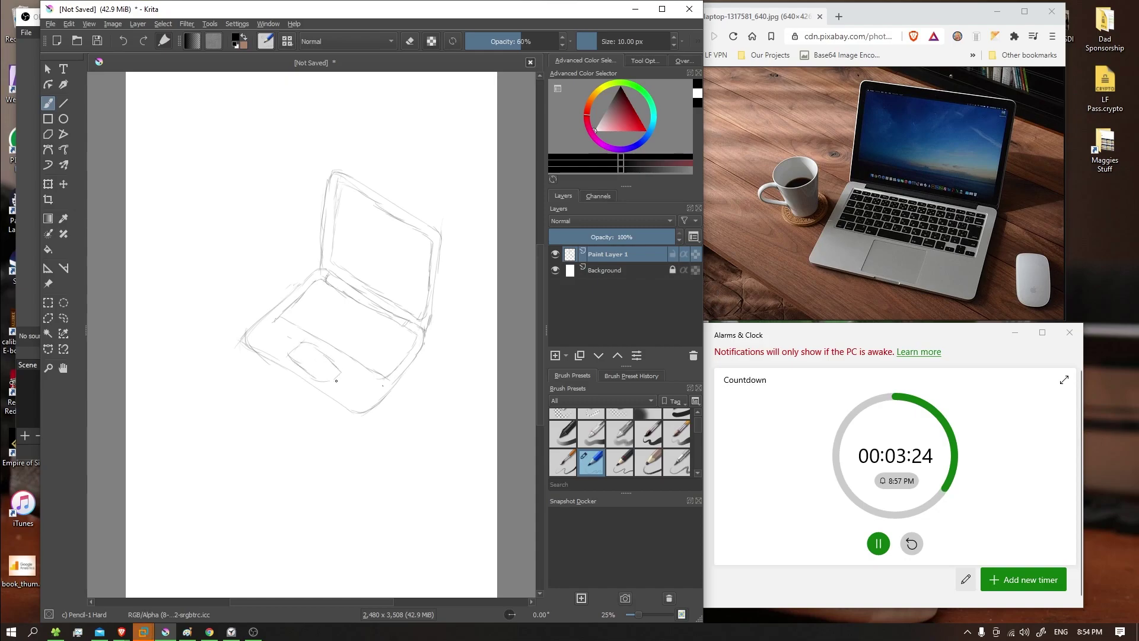
mouse_move(318, 346)
mouse_down()
mouse_move(341, 367)
mouse_move(324, 383)
mouse_up()
- Try to sketch a grid of row and column lines for the keys across the keyboard area
drag(296, 304, 407, 366)
drag(302, 294, 389, 350)
drag(310, 284, 441, 361)
mouse_move(342, 297)
mouse_down()
mouse_move(314, 330)
mouse_move(323, 337)
mouse_up()
mouse_move(365, 303)
mouse_down()
mouse_move(334, 346)
mouse_move(385, 318)
mouse_move(343, 352)
mouse_move(391, 319)
mouse_move(355, 360)
mouse_up()
drag(411, 332, 397, 353)
key(ctrl+z)
key(ctrl+z)
key(ctrl+z)
key(ctrl+z)
key(ctrl+z)
key(ctrl+z)
key(ctrl+z)
key(ctrl+z)
key(ctrl+z)
- Try to sketch a large rounded mouse outline in front of the laptop's right corner
drag(444, 397, 403, 457)
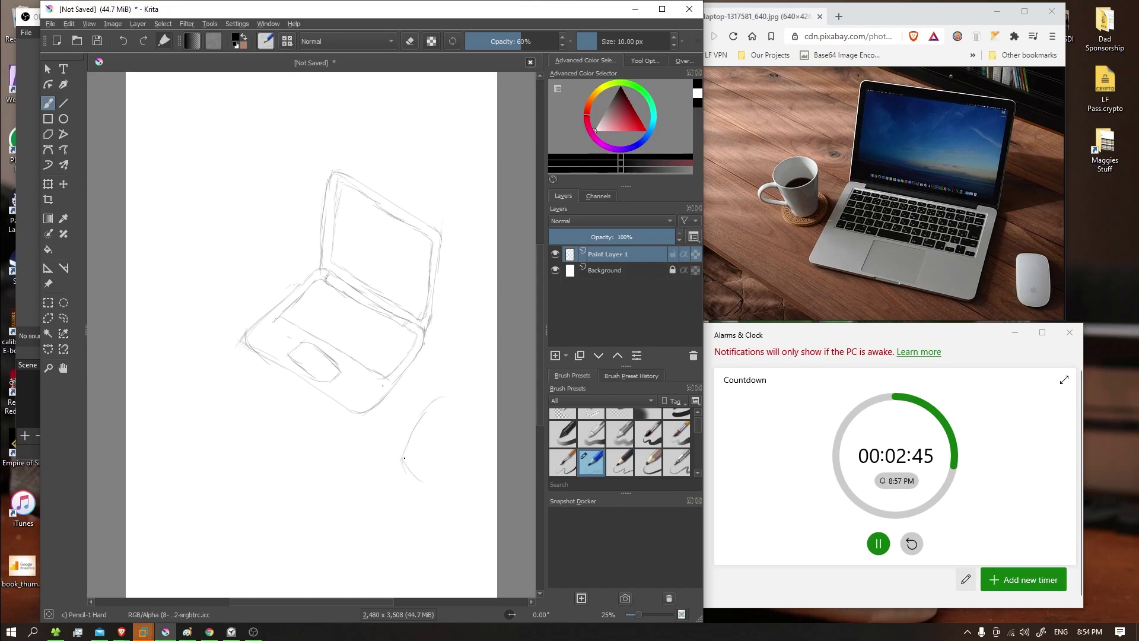
mouse_move(404, 460)
mouse_down()
mouse_move(428, 485)
mouse_move(419, 480)
mouse_move(442, 479)
mouse_move(427, 486)
mouse_move(463, 458)
mouse_up()
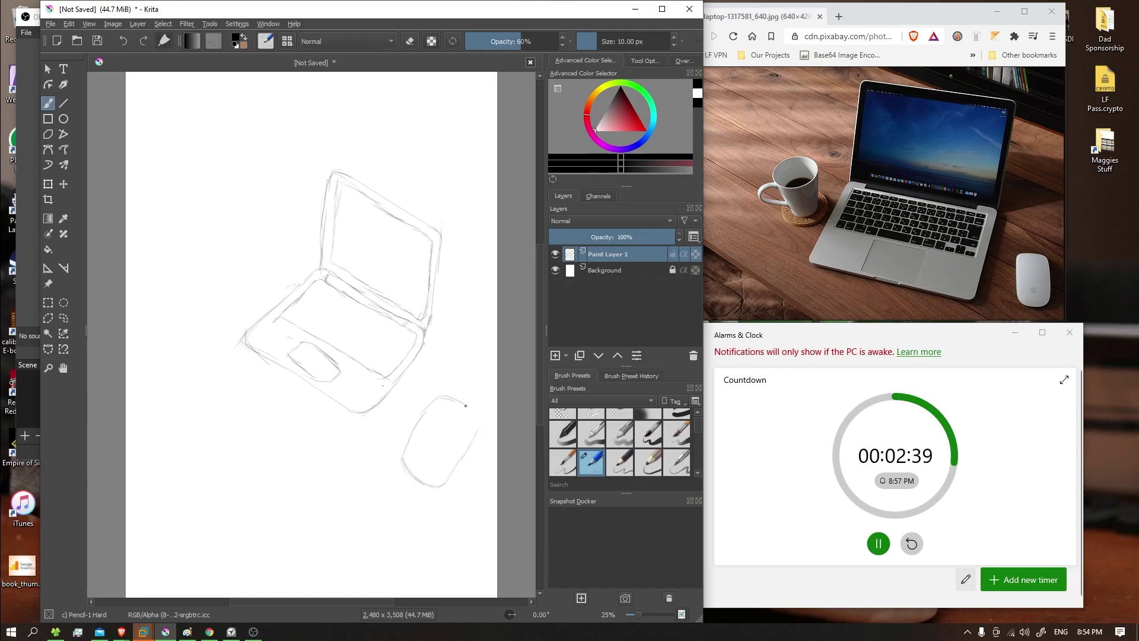
mouse_move(448, 399)
mouse_down()
mouse_move(475, 412)
mouse_move(479, 431)
mouse_up()
key(ctrl+z)
key(ctrl+z)
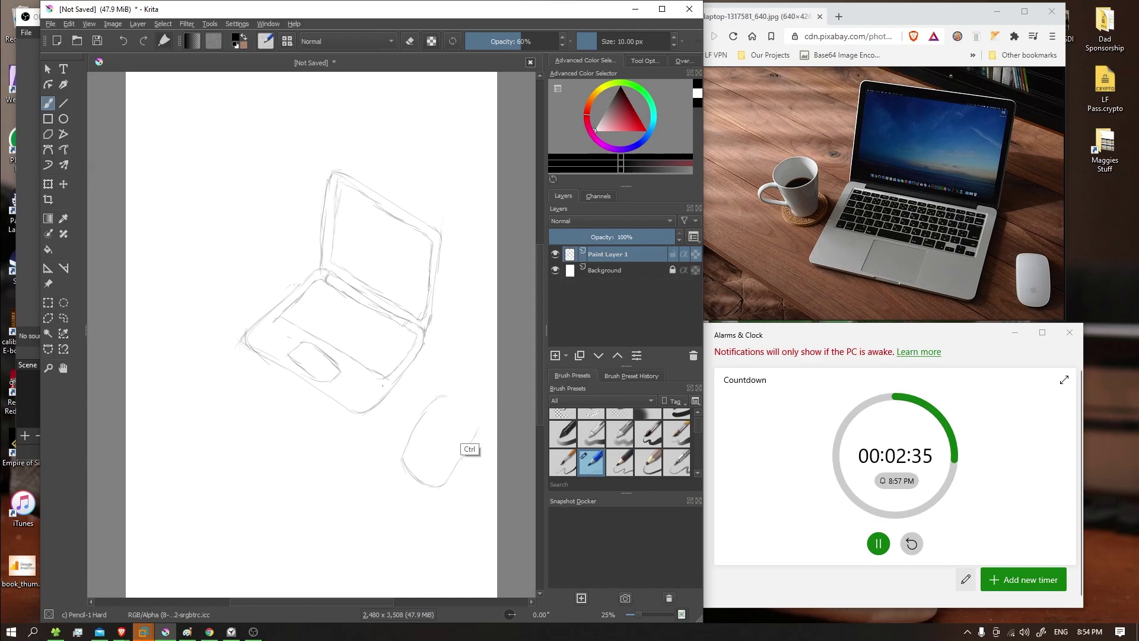
key(ctrl+z)
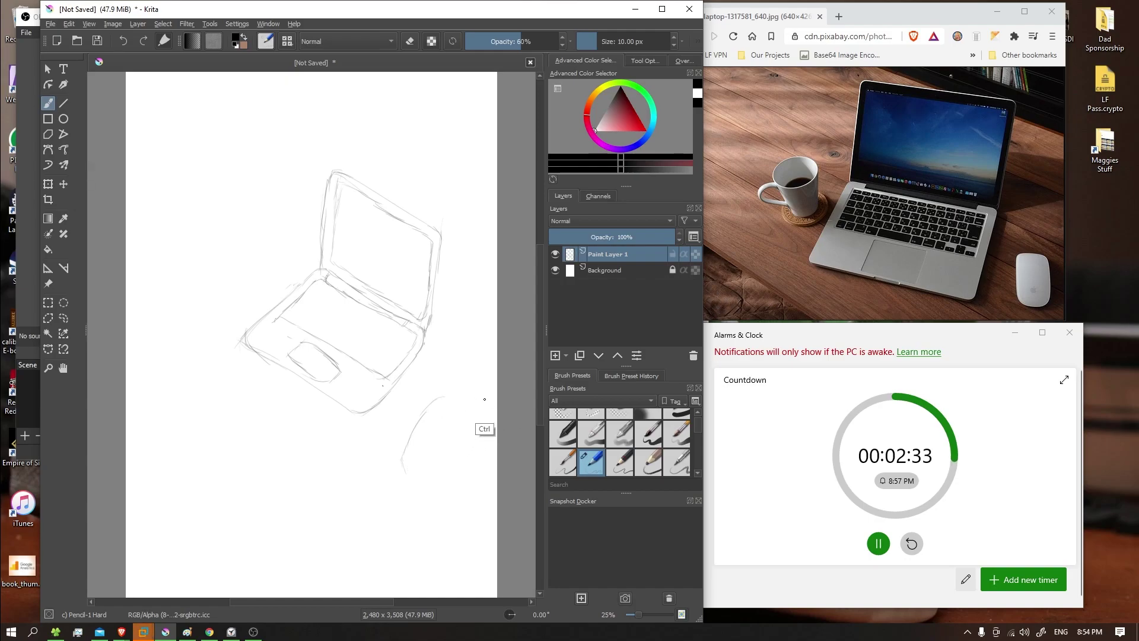
key(ctrl+z)
- Sketch a small tilted computer mouse beside the laptop's front right corner, with a second line along its near edge for thickness
drag(450, 395, 458, 401)
mouse_move(436, 443)
mouse_down()
mouse_move(426, 436)
mouse_move(446, 444)
mouse_move(461, 420)
mouse_move(439, 398)
mouse_up()
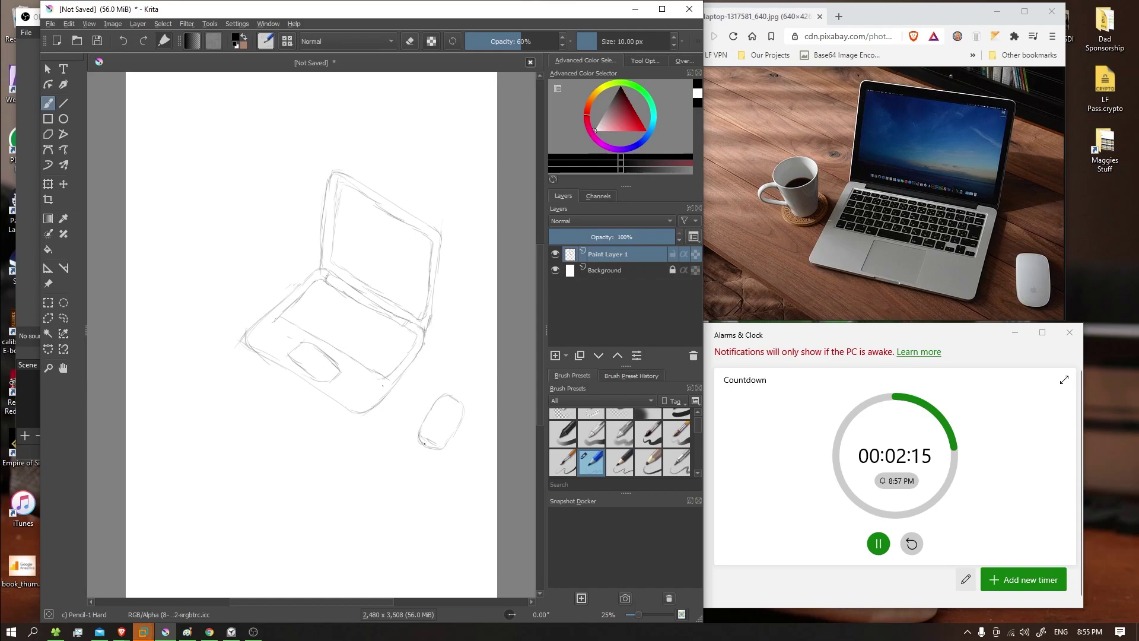
mouse_move(426, 442)
mouse_down()
mouse_move(448, 446)
mouse_move(463, 407)
mouse_up()
- Sketch a coffee cup standing on an oval coaster left of the laptop, with tapered sides, an oval rim and a handle
mouse_move(217, 298)
mouse_down()
mouse_move(250, 280)
mouse_move(204, 288)
mouse_move(201, 303)
mouse_move(250, 278)
mouse_move(221, 302)
mouse_up()
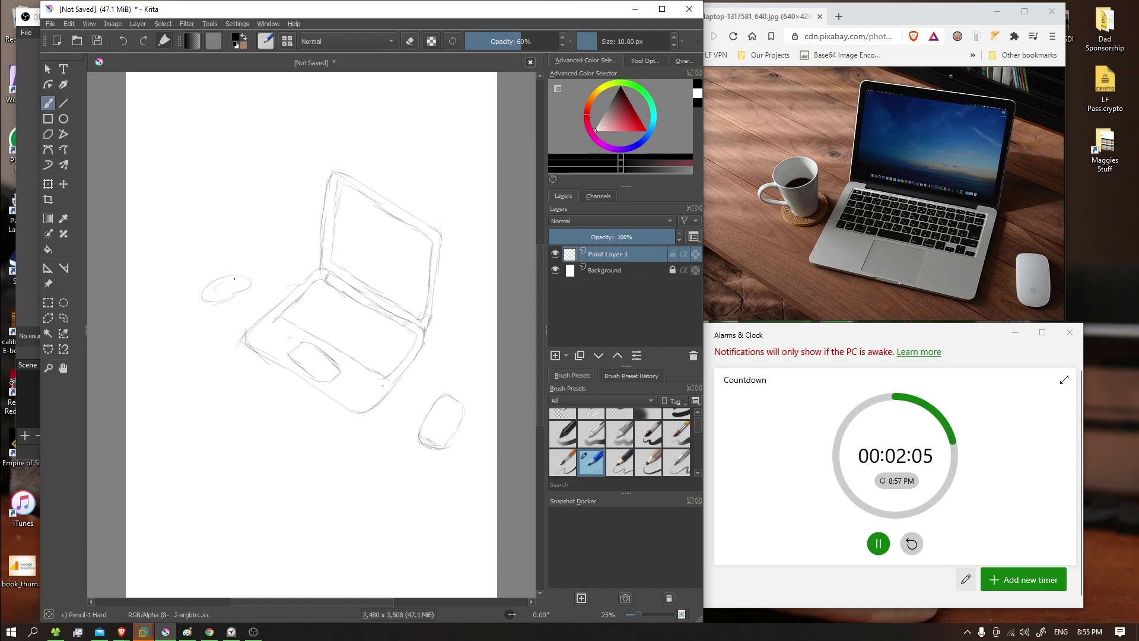
drag(232, 291, 231, 277)
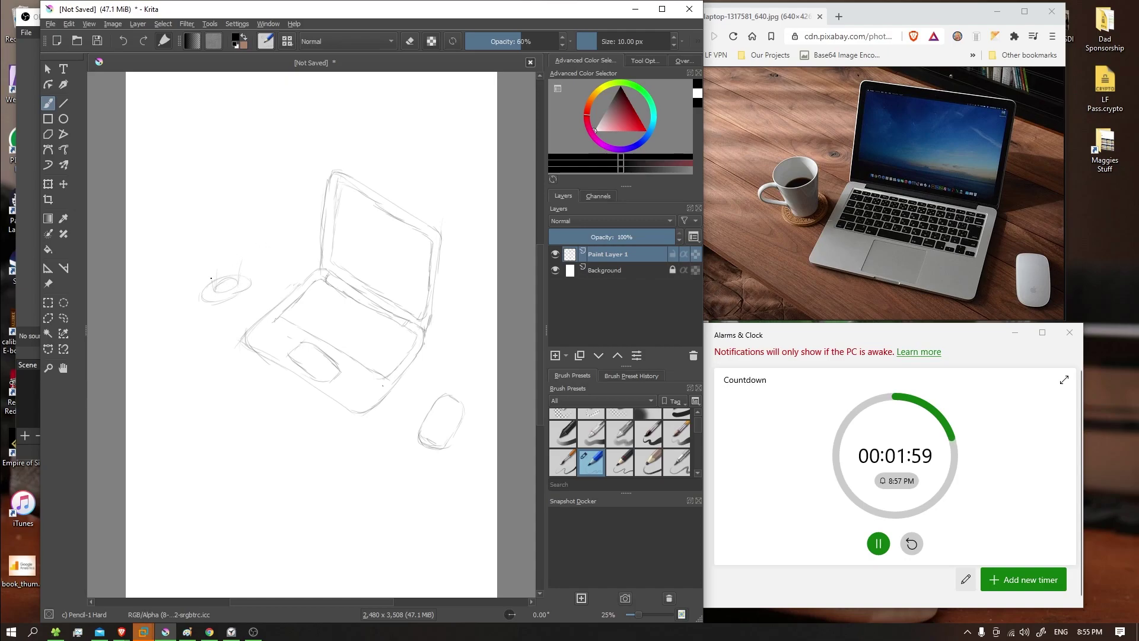
drag(210, 272, 207, 258)
drag(207, 246, 236, 248)
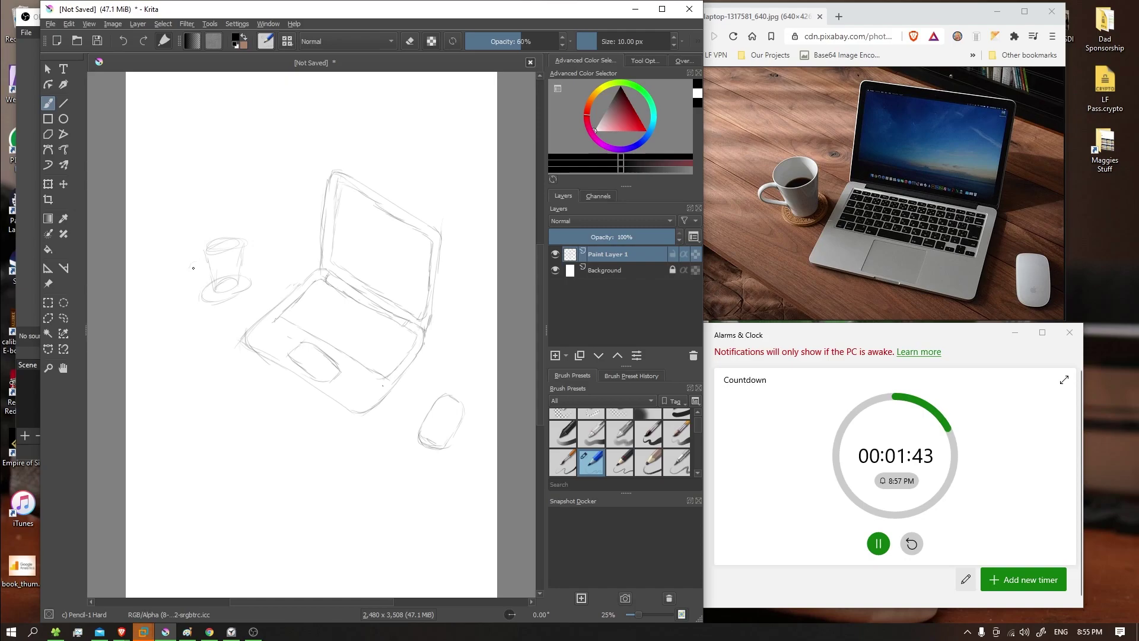
drag(190, 265, 204, 263)
drag(192, 278, 208, 283)
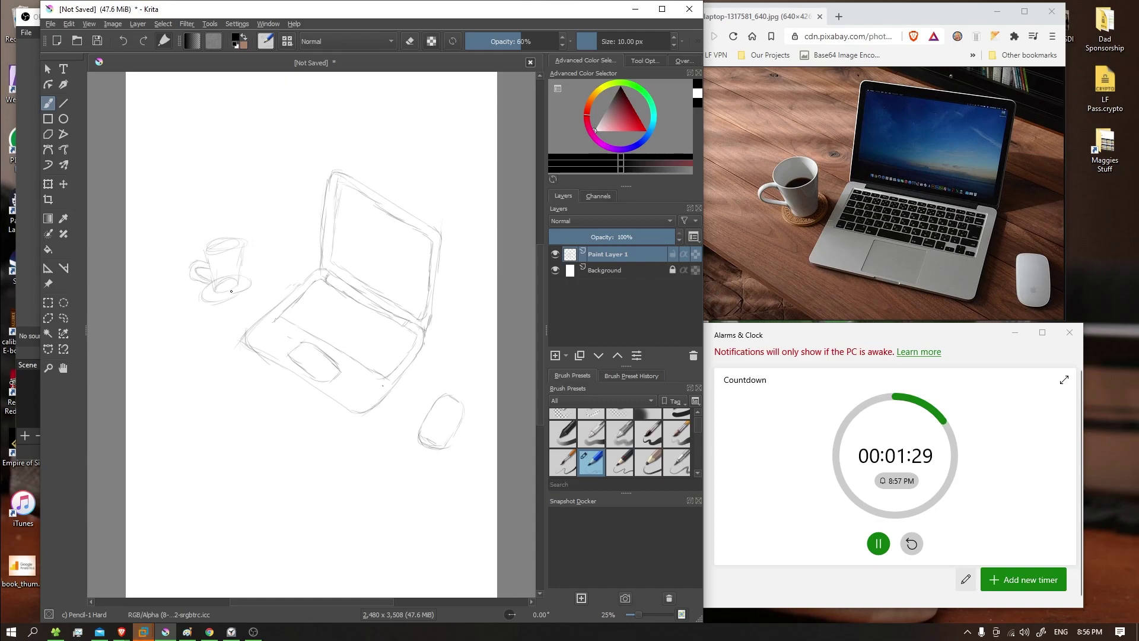
- Erase the overlapping lines in the cup and redraw its rim, right side and coaster edge more cleanly
click(565, 414)
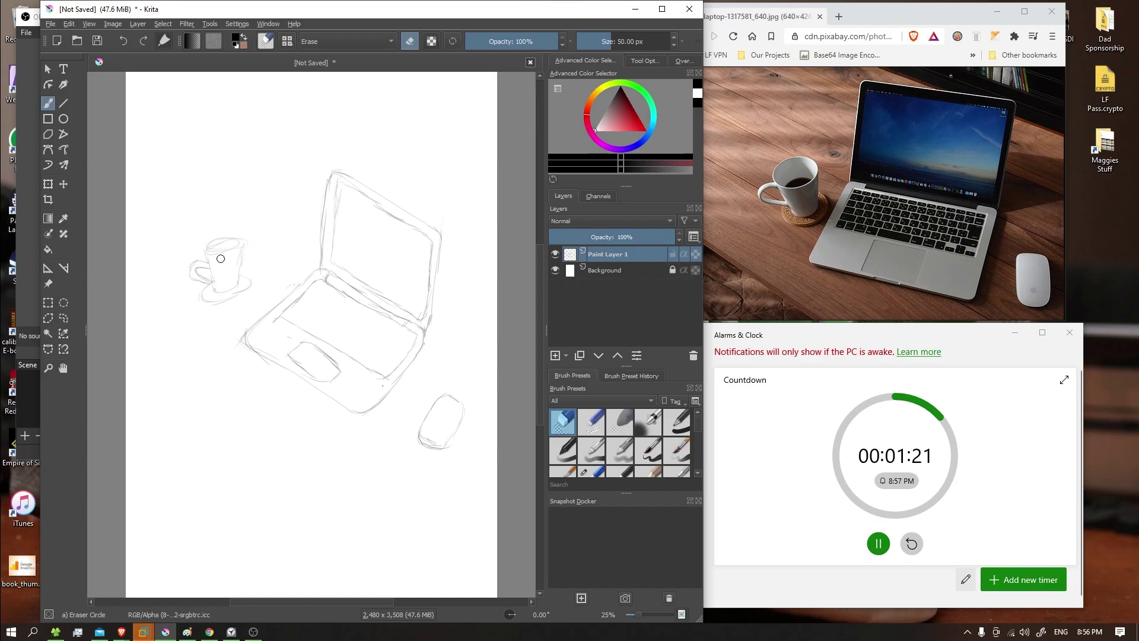
drag(229, 246, 216, 245)
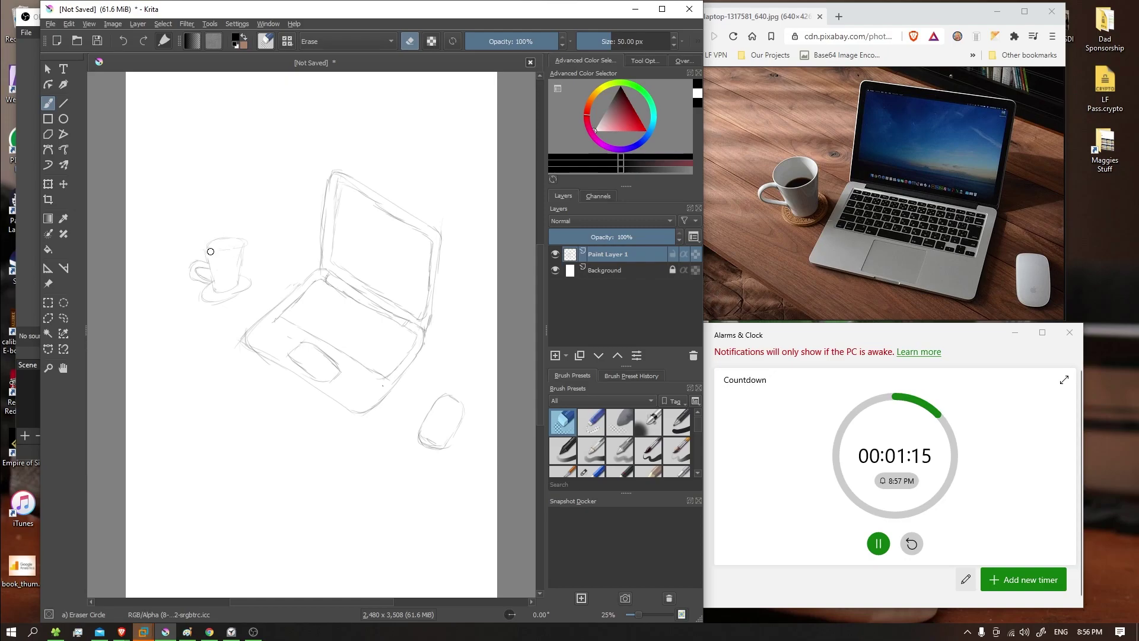
click(593, 472)
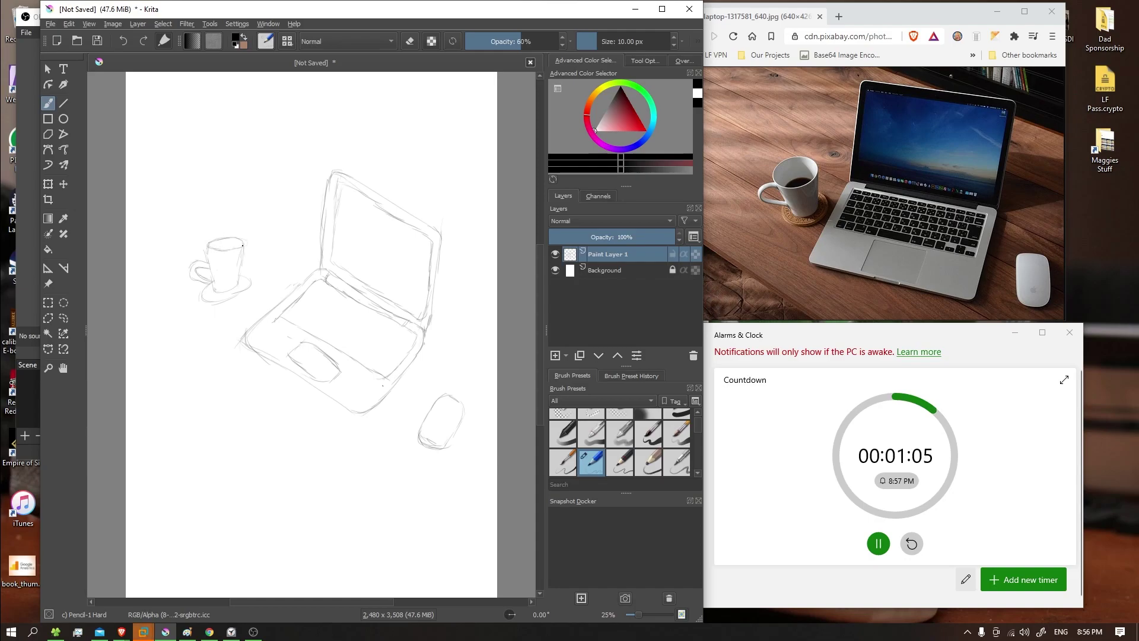
drag(242, 260, 239, 282)
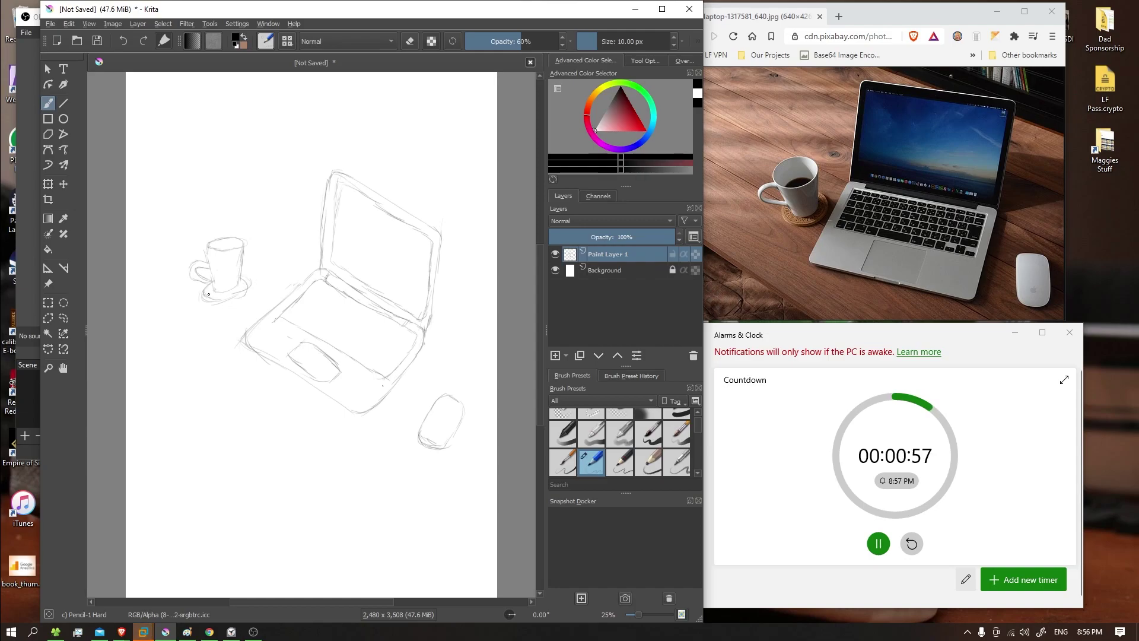
drag(212, 300, 228, 299)
click(563, 414)
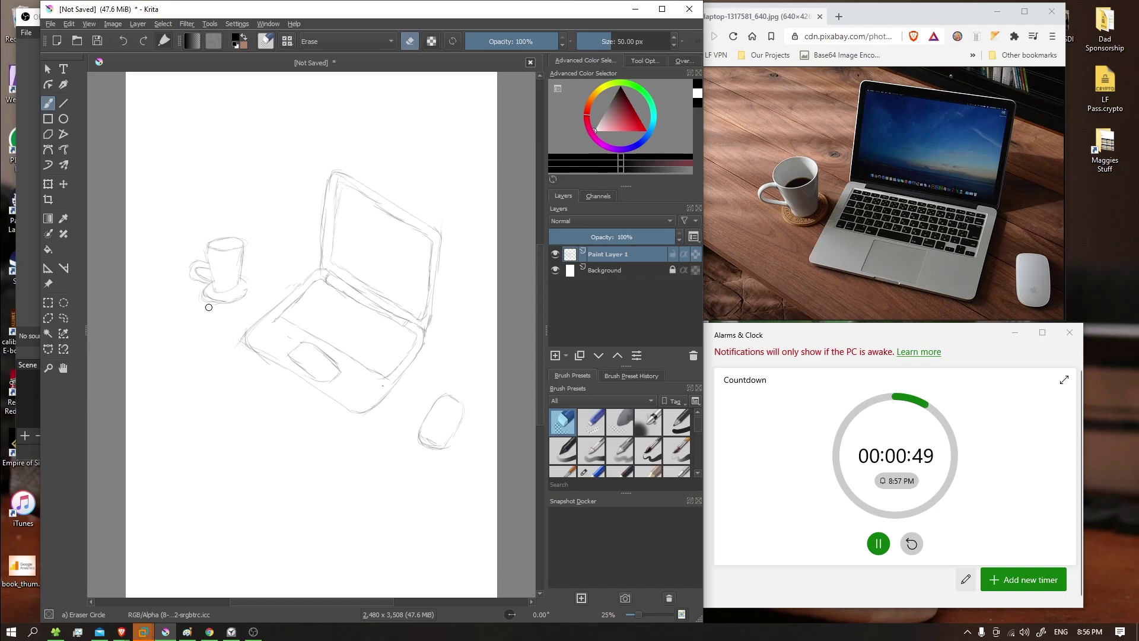
- Reinforce the laptop base's front and right edges in pencil with a second line that gives it thickness
click(595, 473)
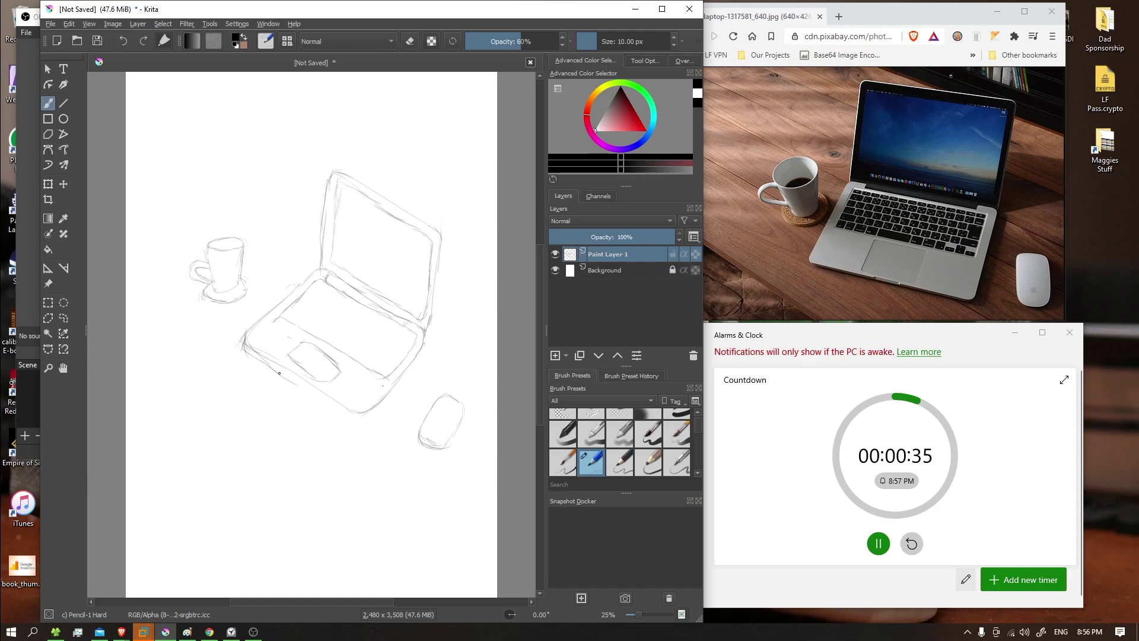
drag(272, 367, 310, 393)
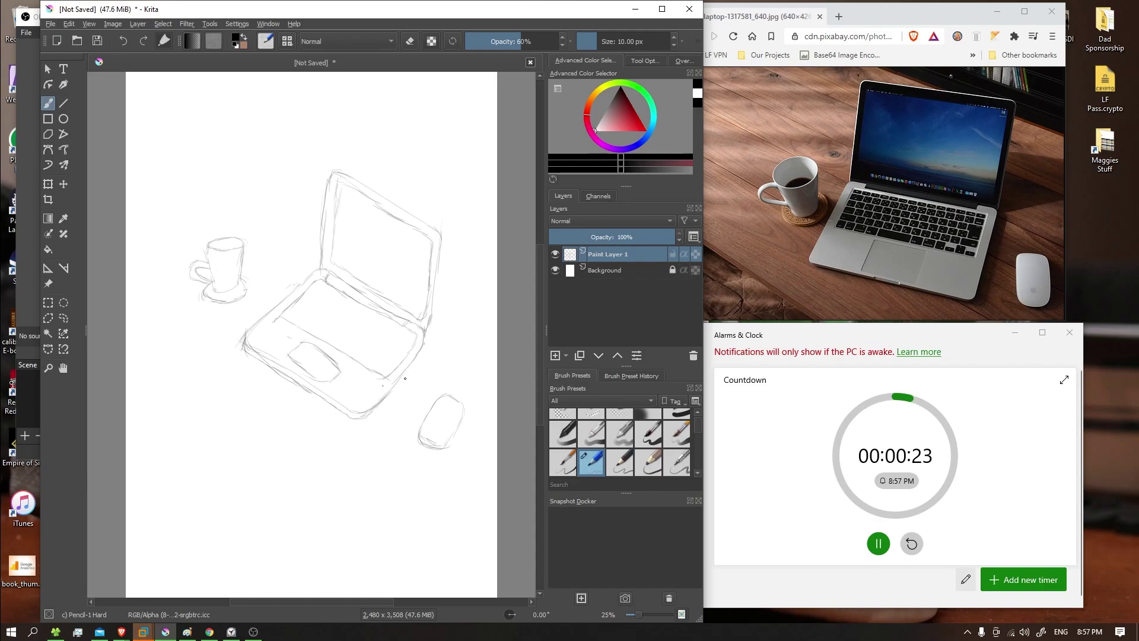
drag(363, 420, 403, 382)
drag(423, 336, 393, 390)
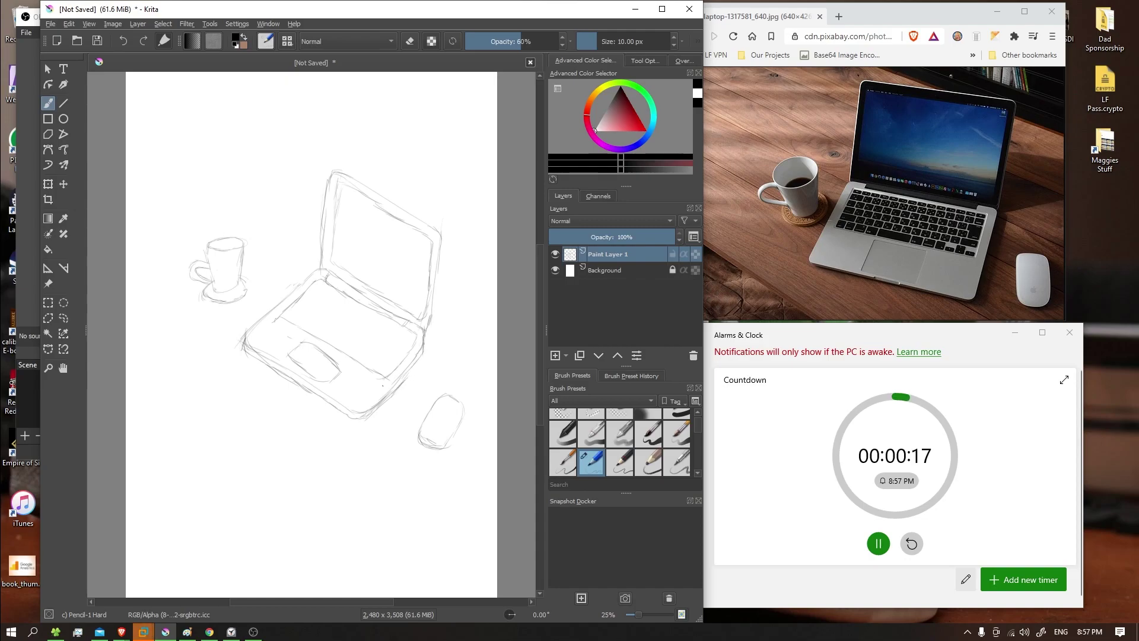
- Sketch a few small rounded keys in the keyboard area's front right corner
key(ctrl+z)
drag(371, 359, 381, 361)
drag(377, 365, 385, 368)
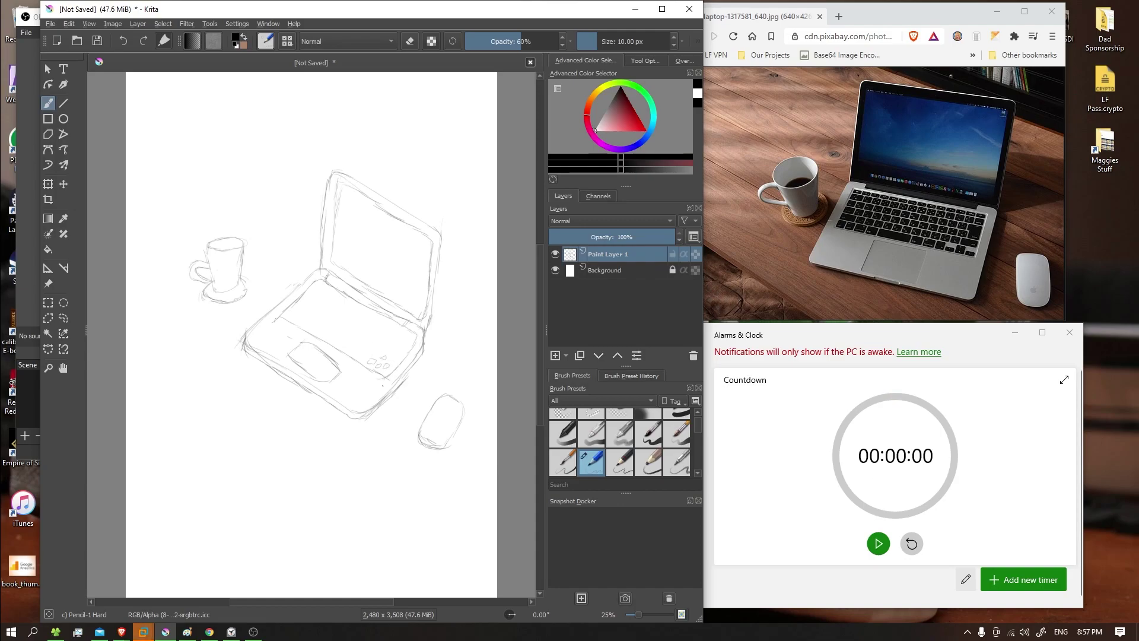